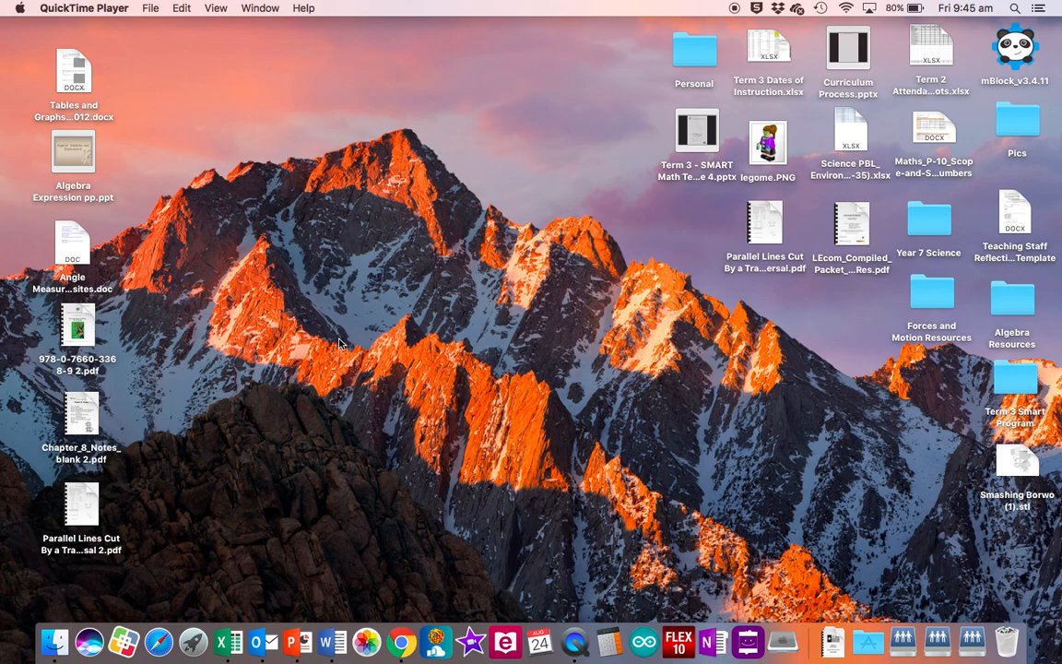
Launch GeoGebra Classic 6 and expand its window to full screen
left_click(191, 645)
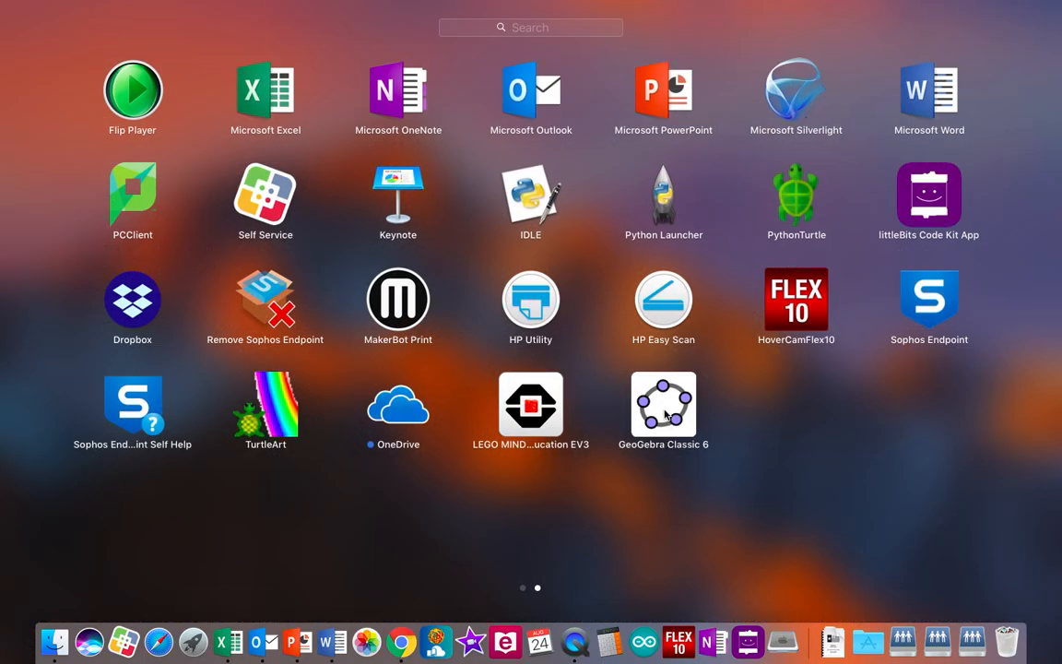
left_click(599, 373)
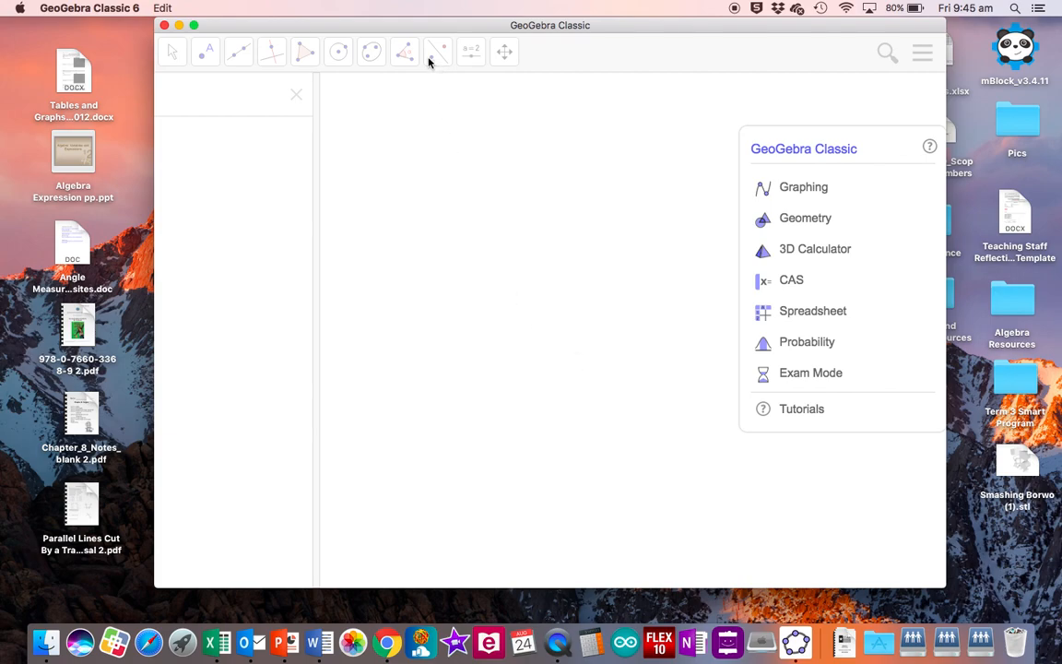
left_click_drag(365, 27, 322, 22)
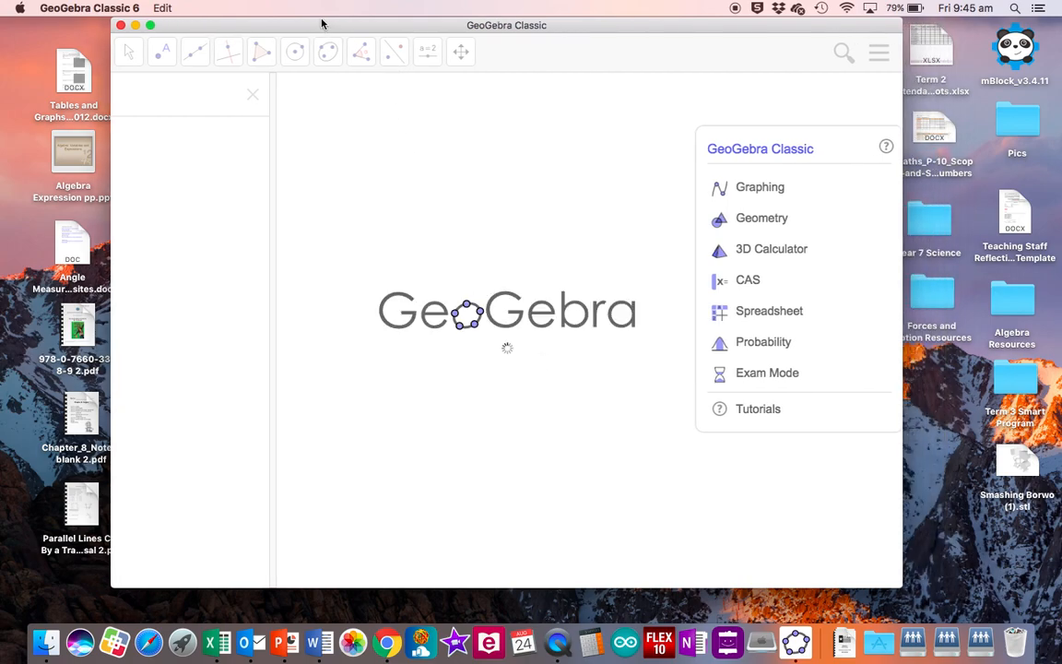
left_click(151, 24)
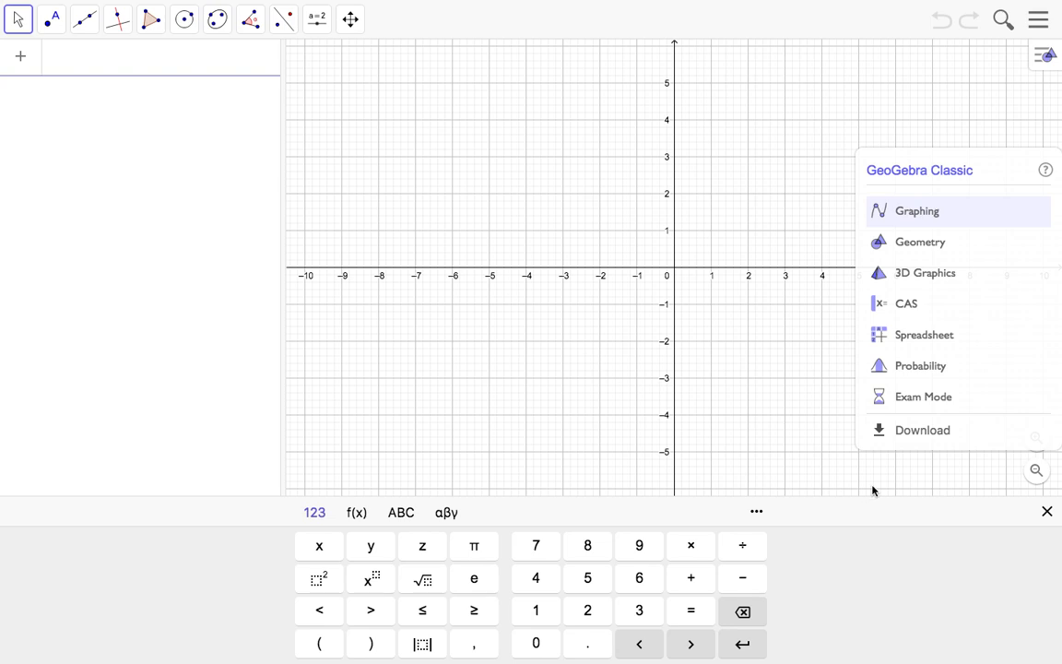
Dismiss the on-screen keyboard and close the algebra view so only the graphics view remains
left_click(1047, 513)
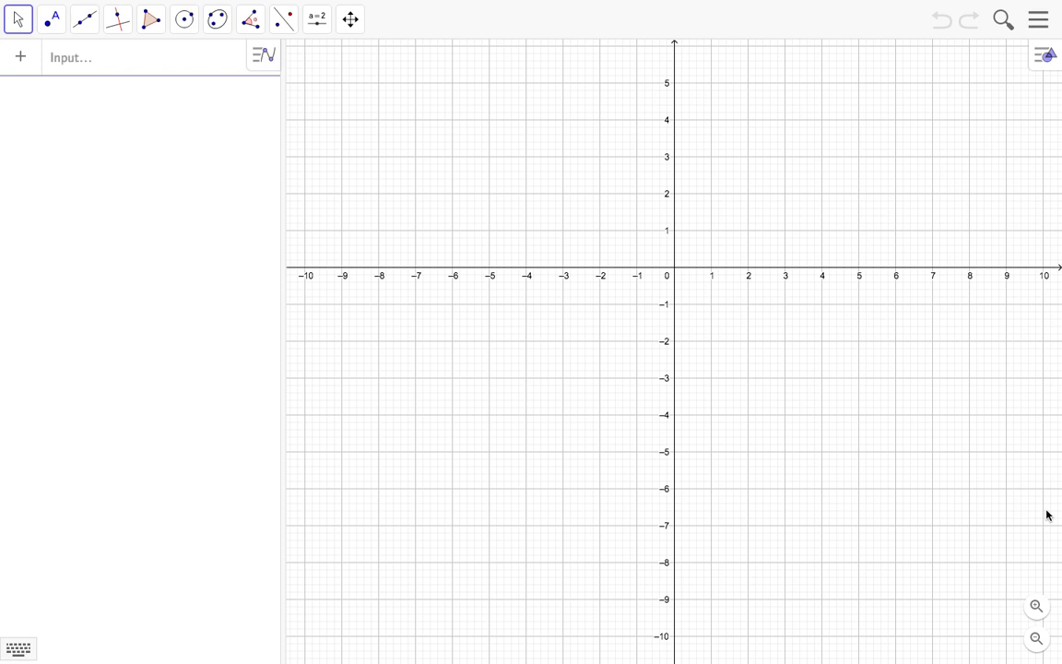
left_click(260, 57)
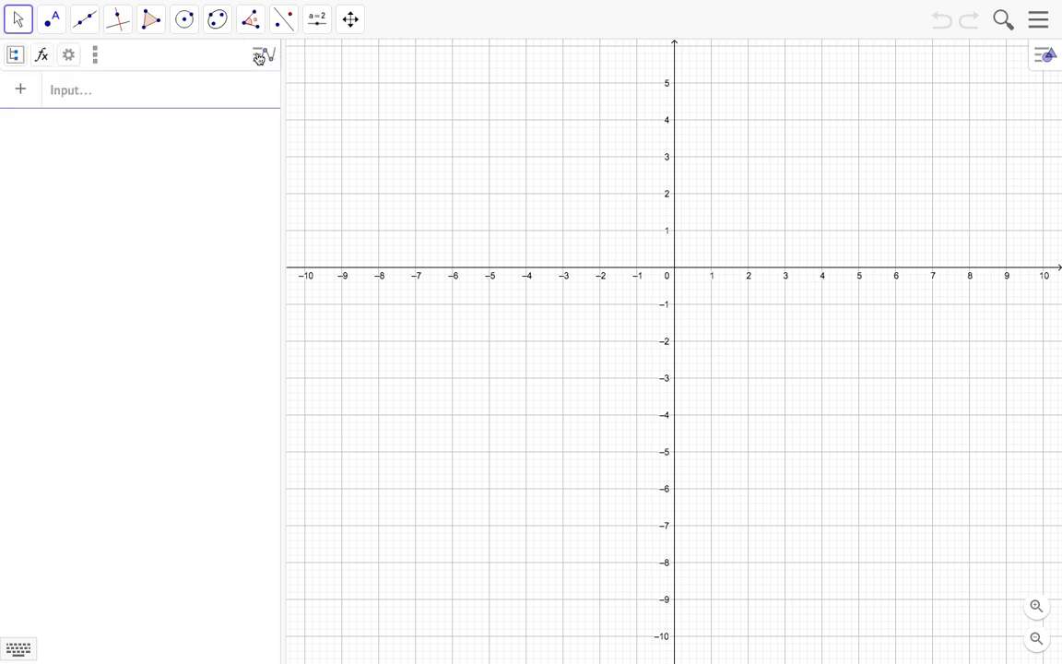
left_click(97, 57)
left_click(119, 82)
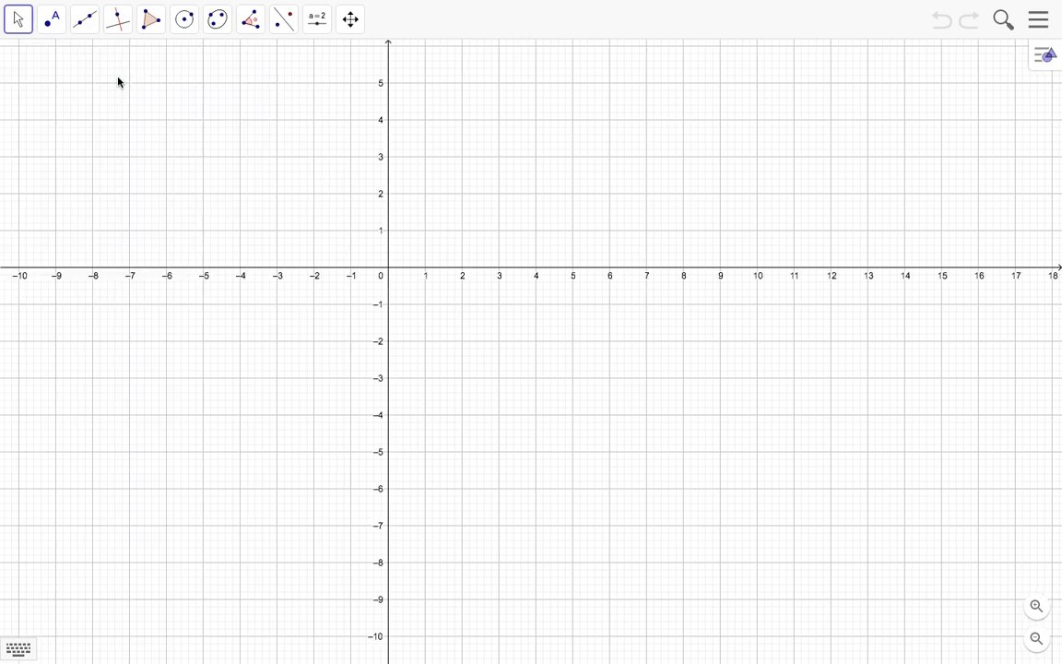
Hide the axes and set the graphics view to no grid
left_click(1045, 56)
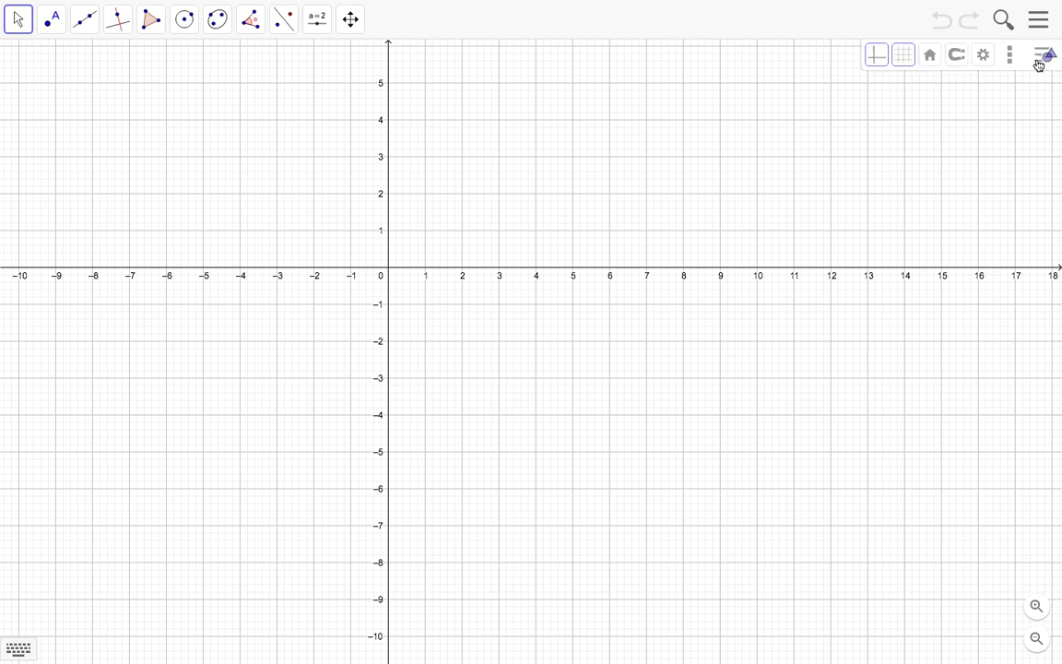
left_click(877, 56)
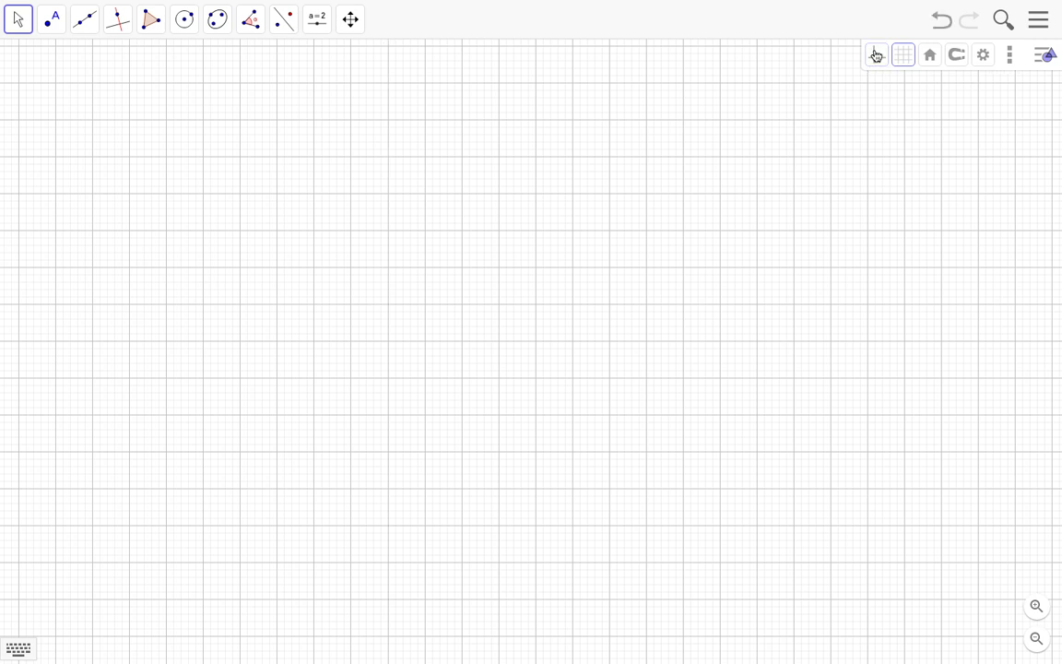
left_click(903, 57)
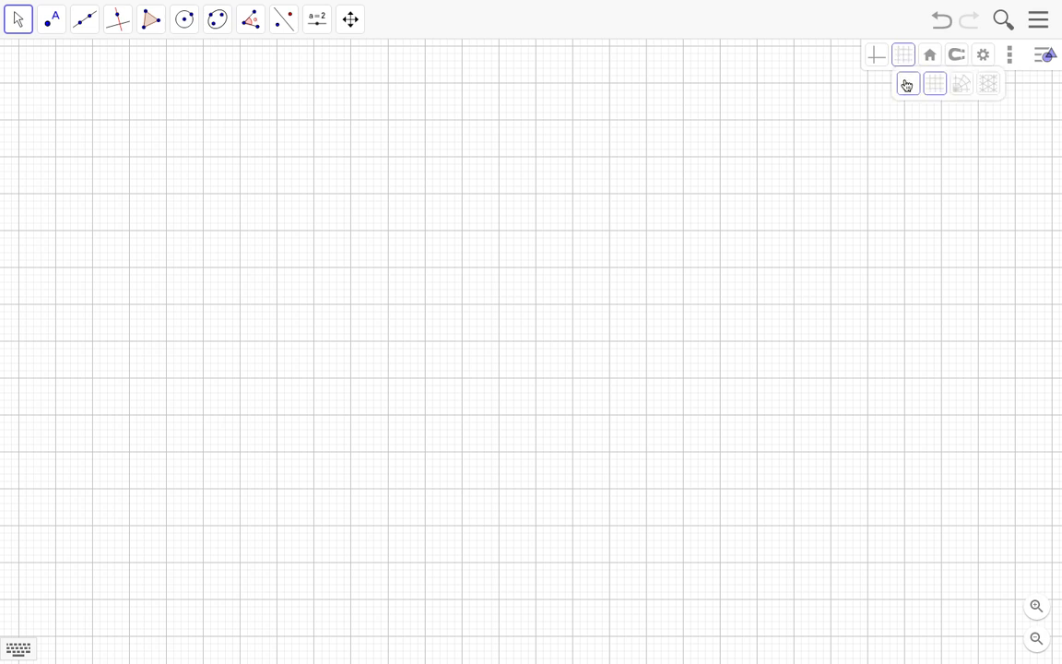
left_click(908, 84)
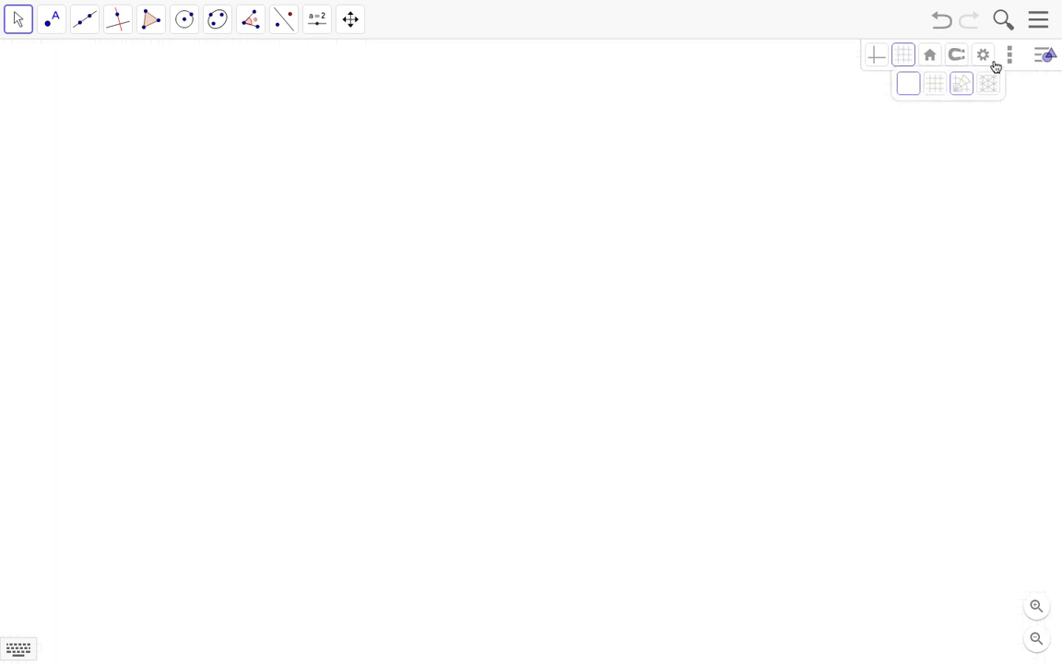
left_click(1052, 58)
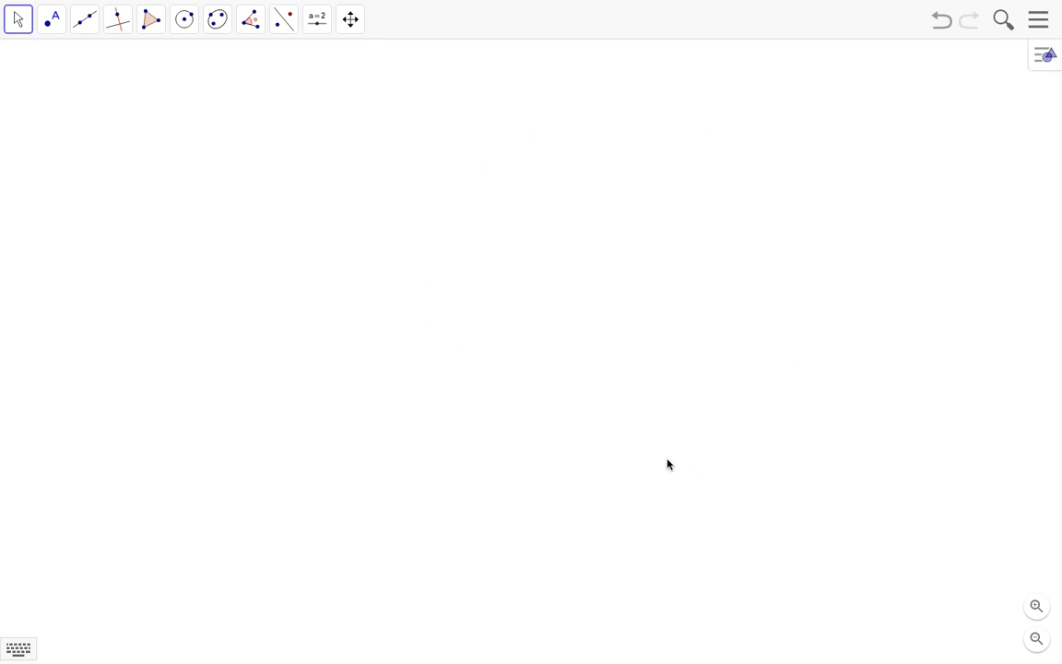
Draw a line through two new points, sloping down to the right across the lower-left part of the drawing area
left_click(84, 20)
left_click(110, 67)
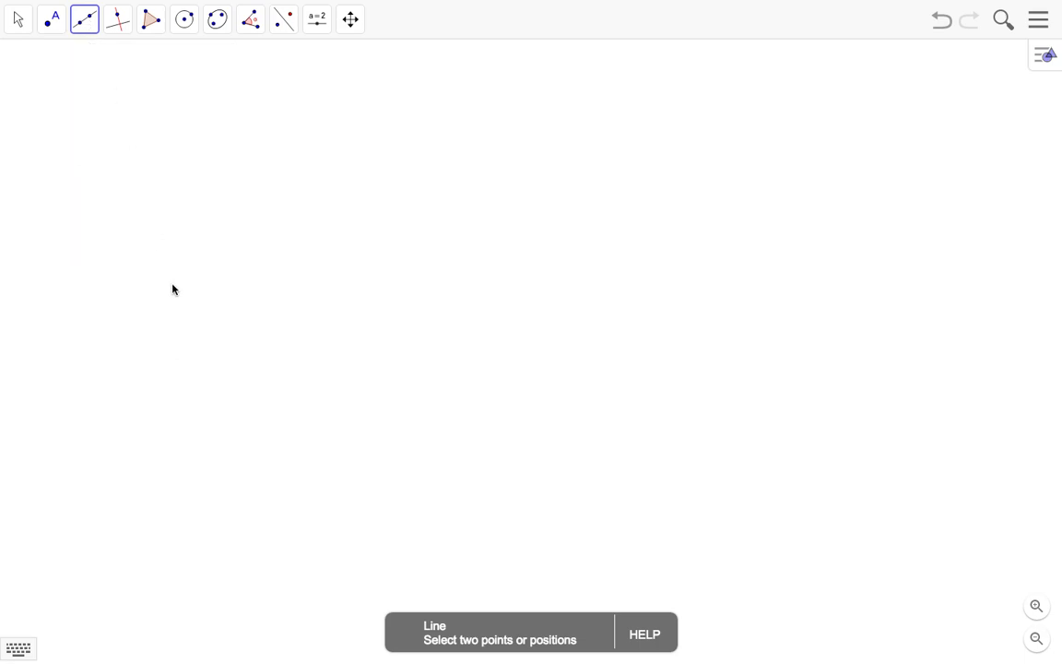
left_click(194, 333)
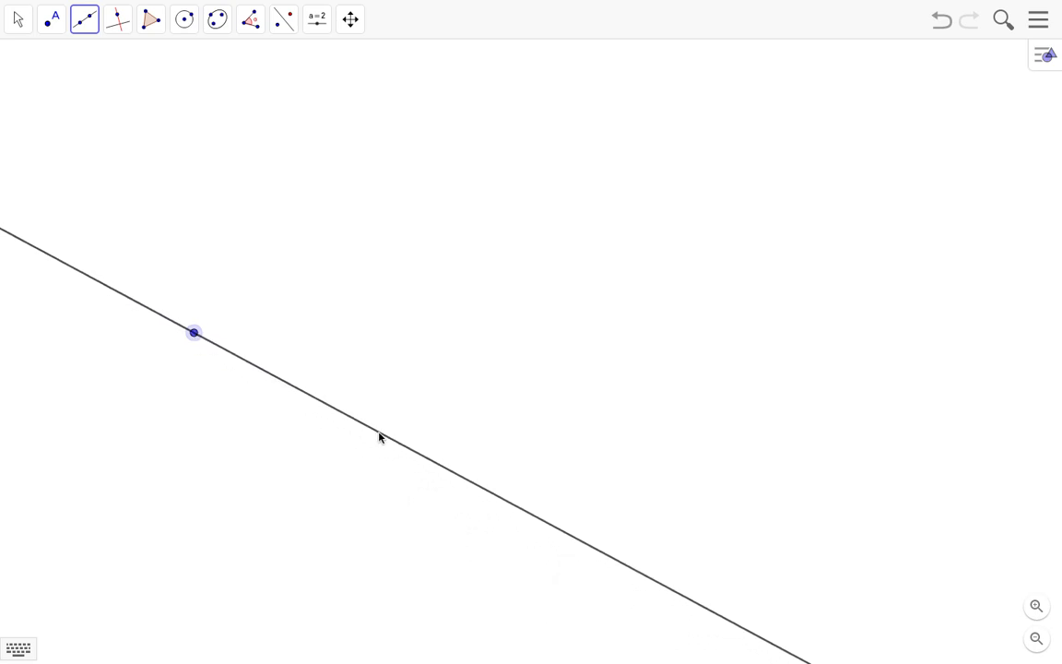
left_click(400, 445)
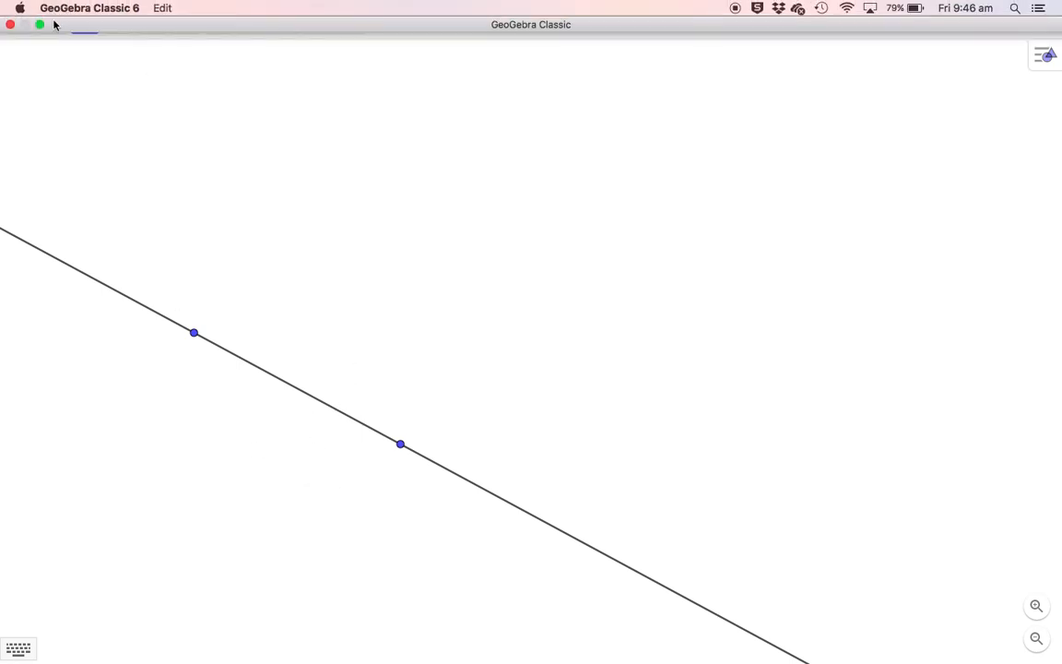
Place a free point above the line, almost directly over the line's right-hand point
left_click(48, 27)
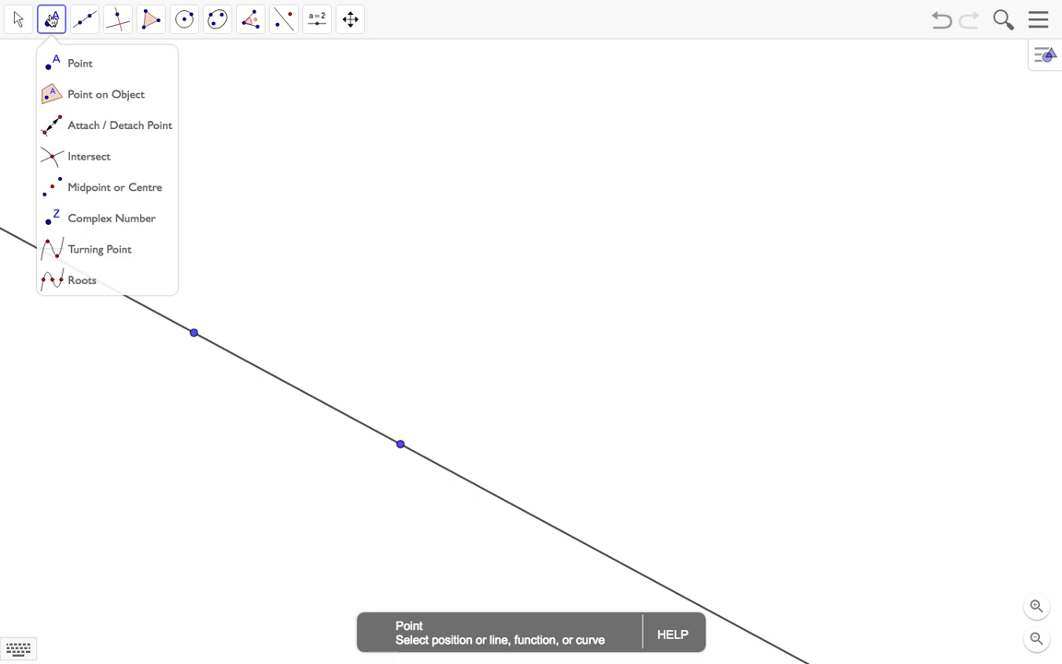
left_click(80, 63)
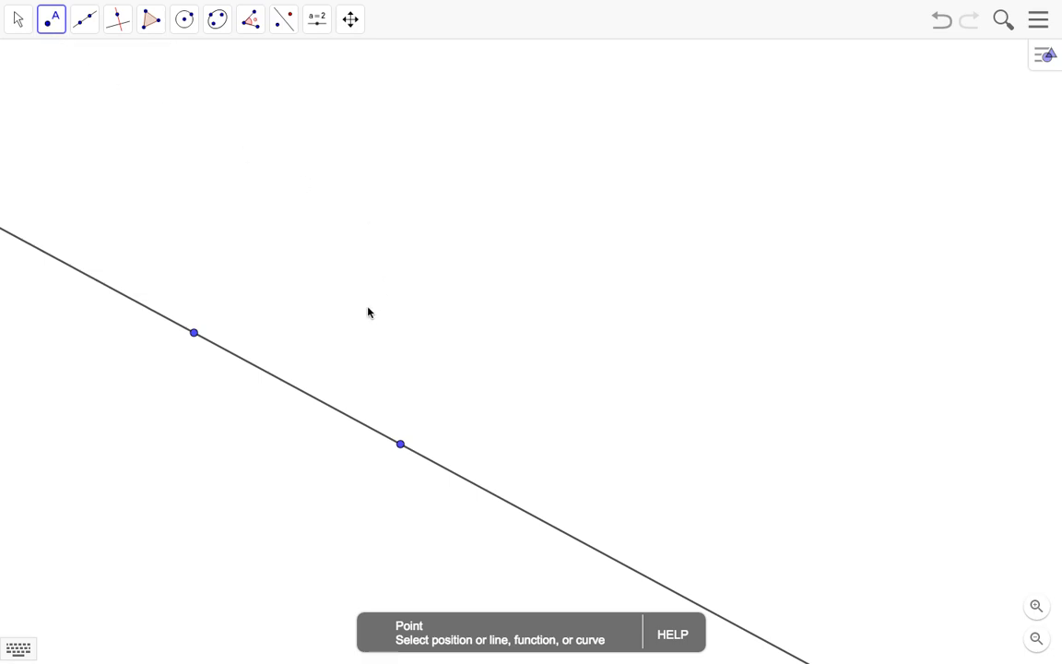
left_click(409, 229)
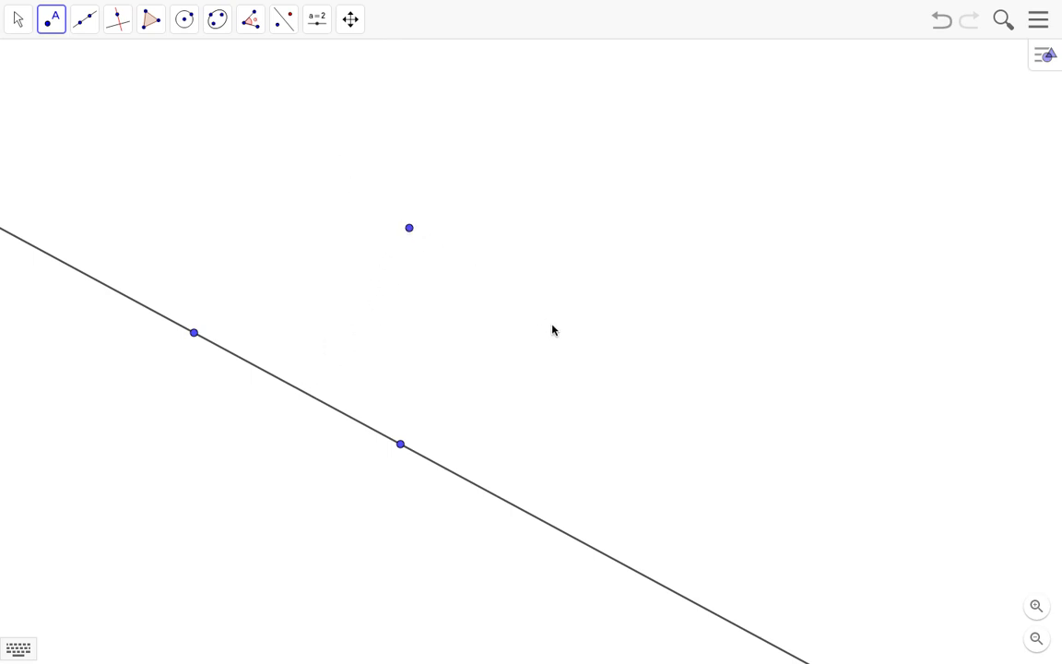
Construct a line parallel to the existing line through the free point above it
left_click(117, 22)
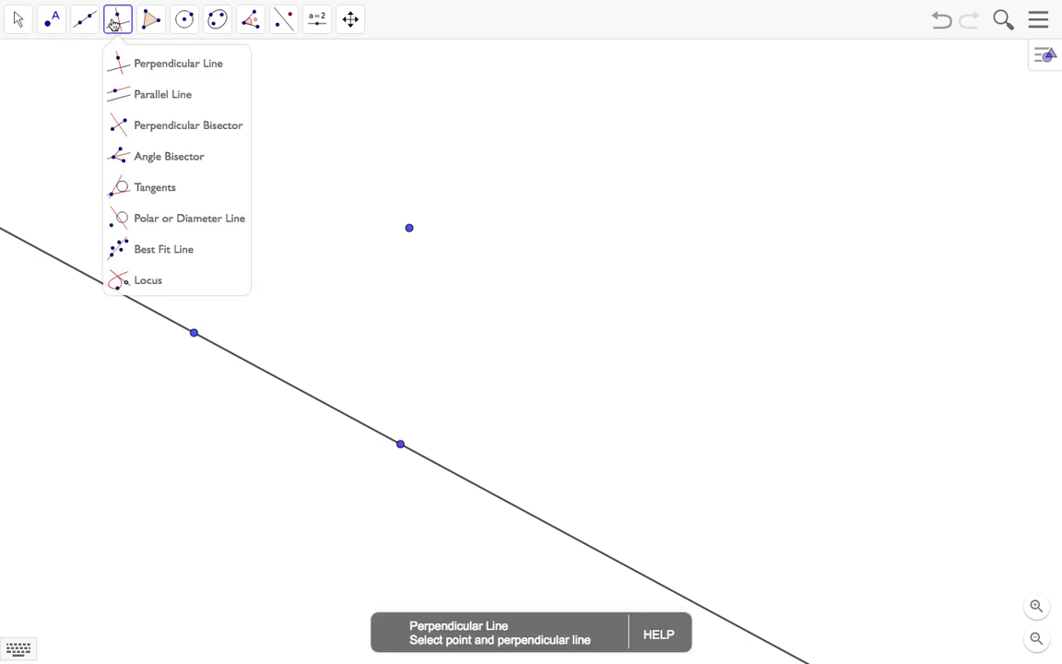
left_click(150, 96)
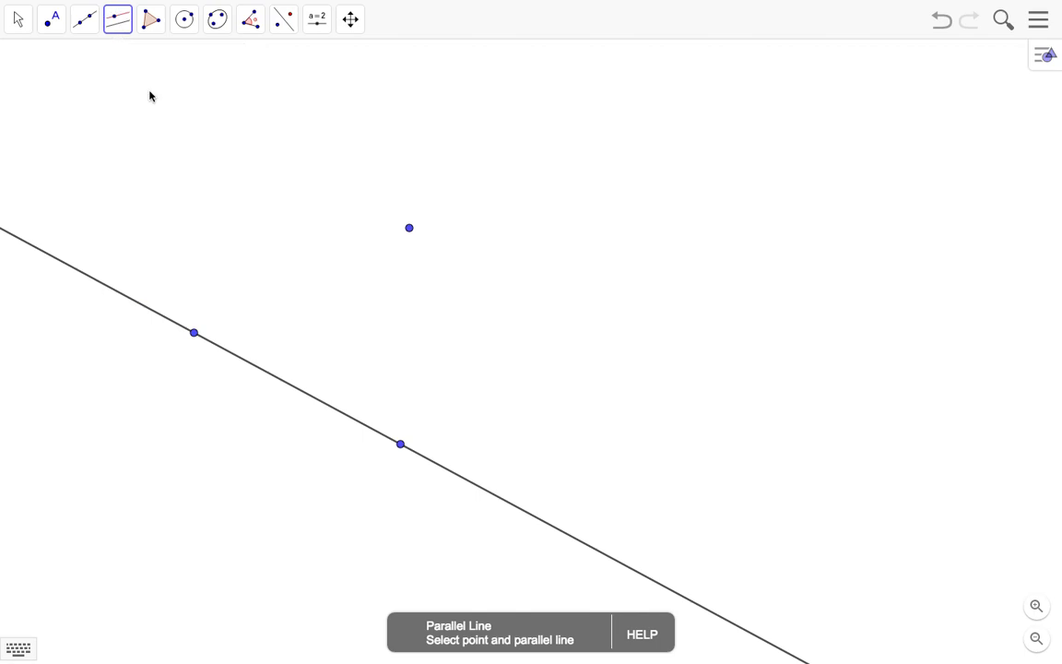
left_click(248, 366)
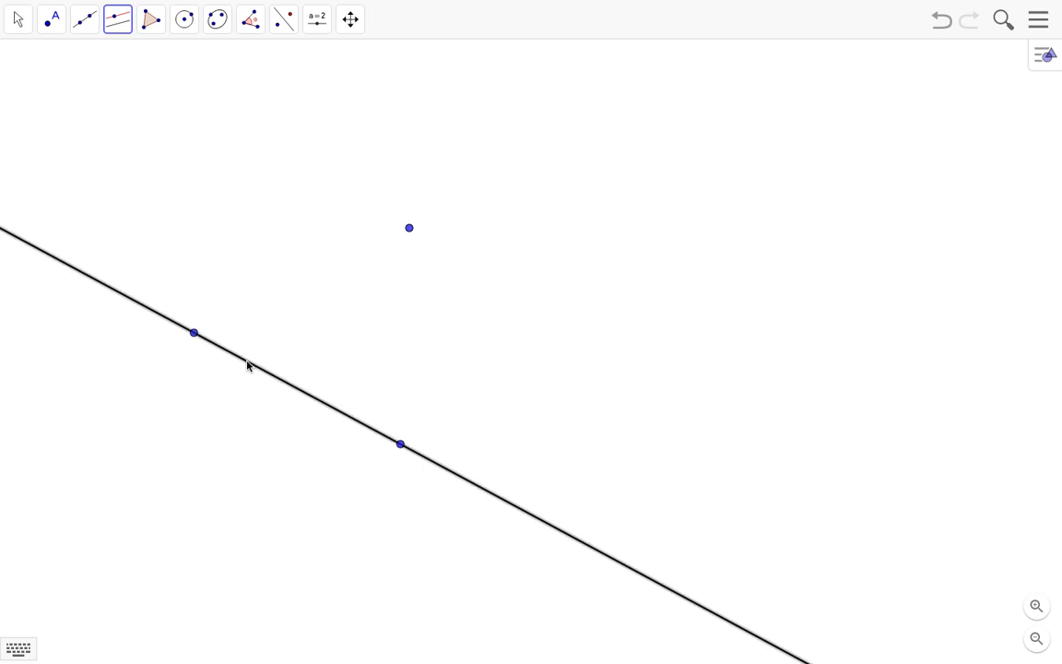
left_click(409, 228)
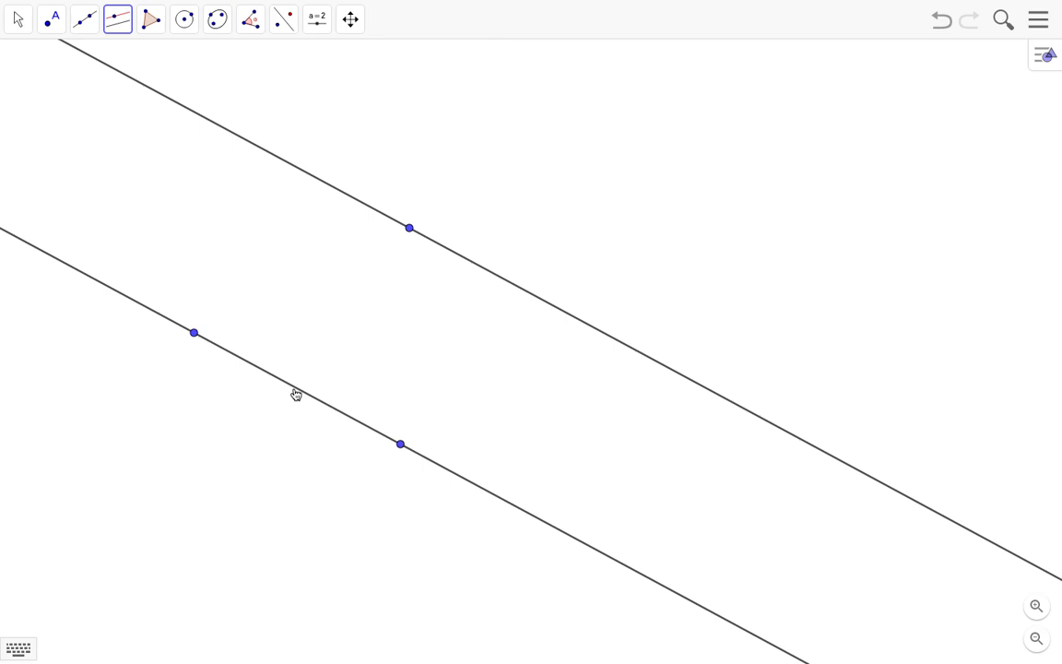
Draw a transversal line through a new point midway between the lower line's two points and the existing point on the upper line
left_click(84, 23)
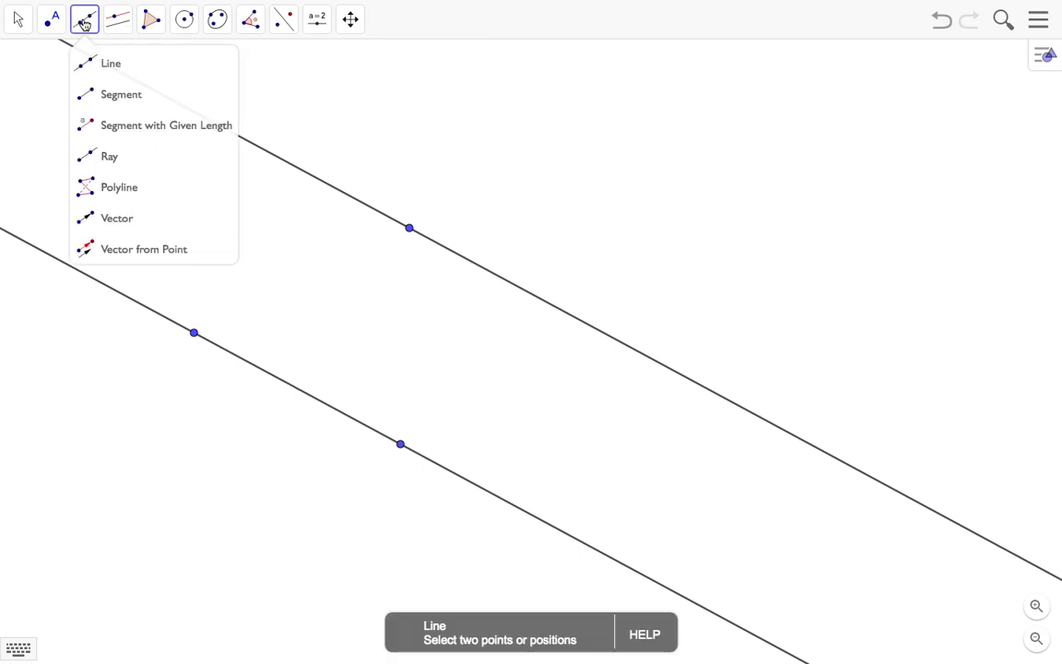
left_click(89, 61)
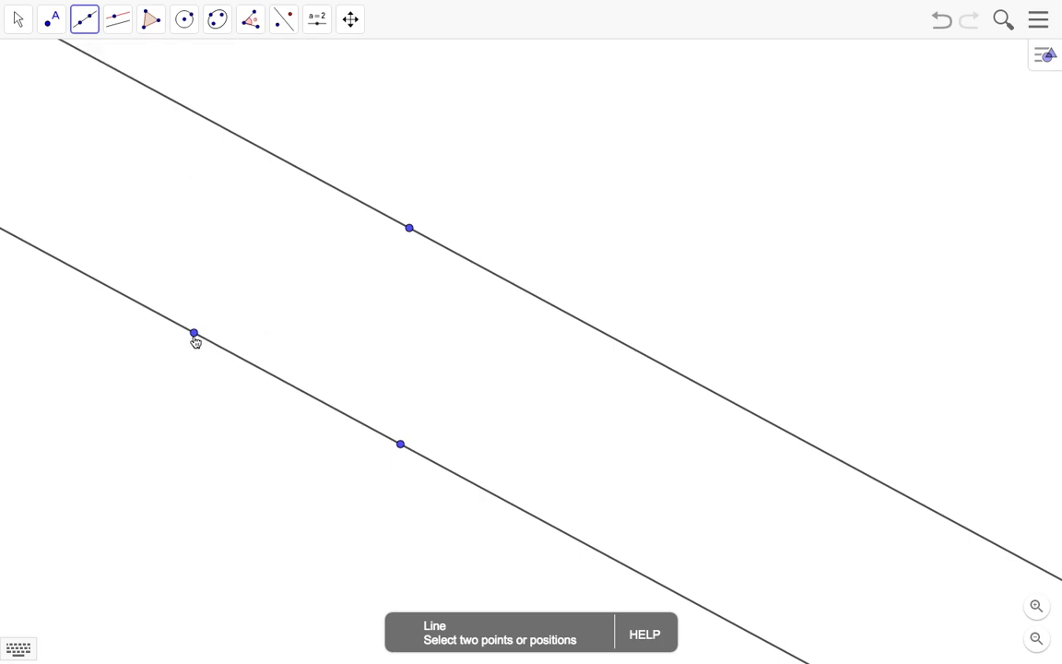
left_click(295, 387)
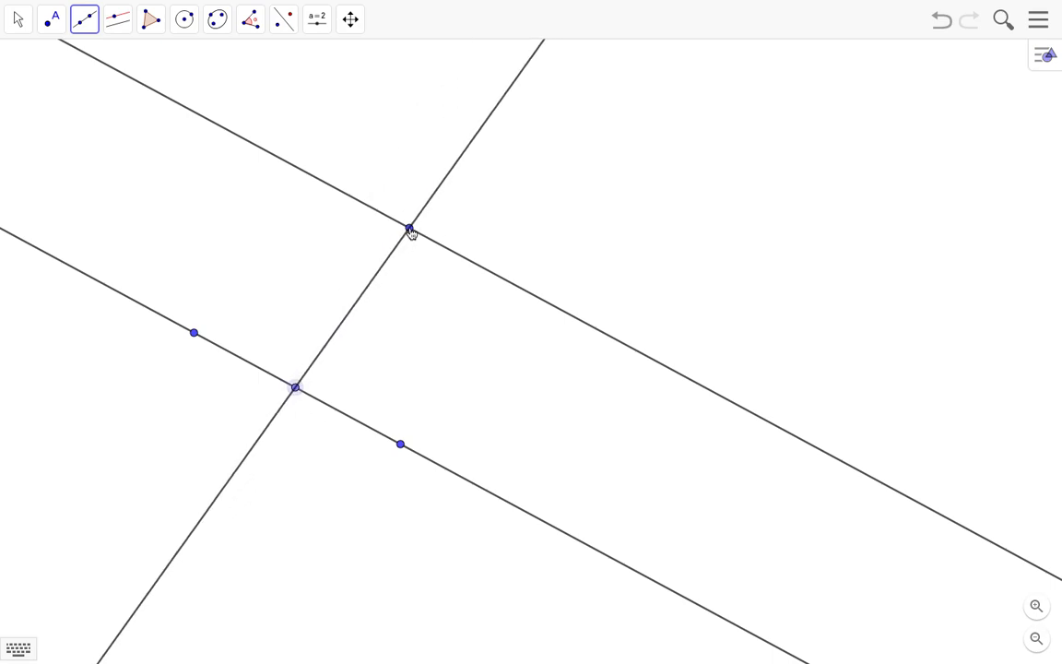
left_click(410, 230)
Add points on the upper line on both sides of the transversal, and on the transversal above and below the parallel lines
left_click(52, 22)
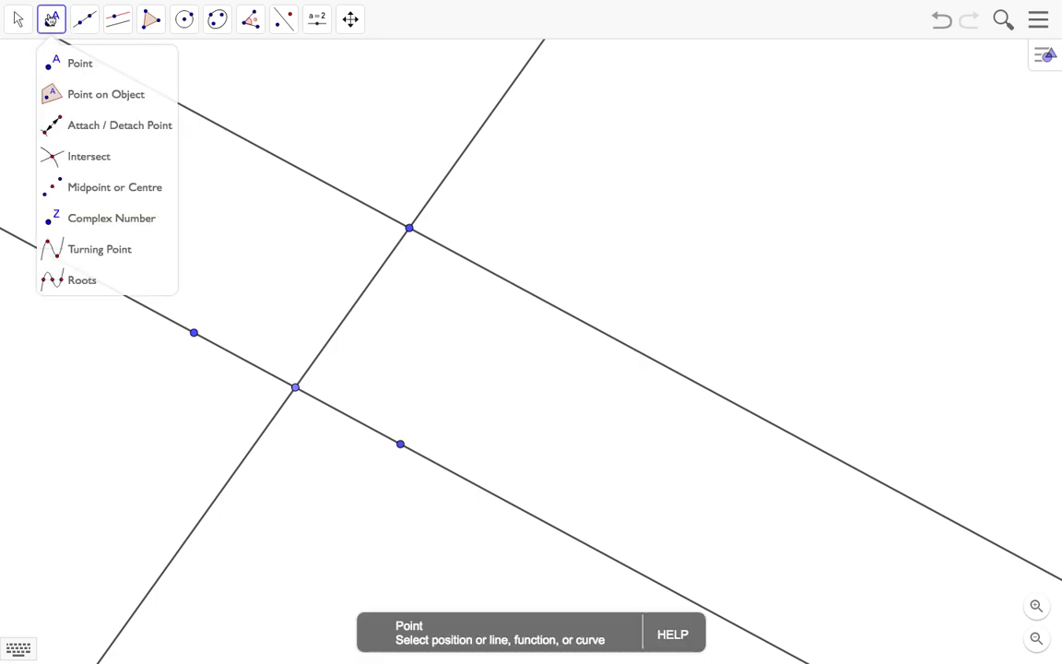
left_click(73, 64)
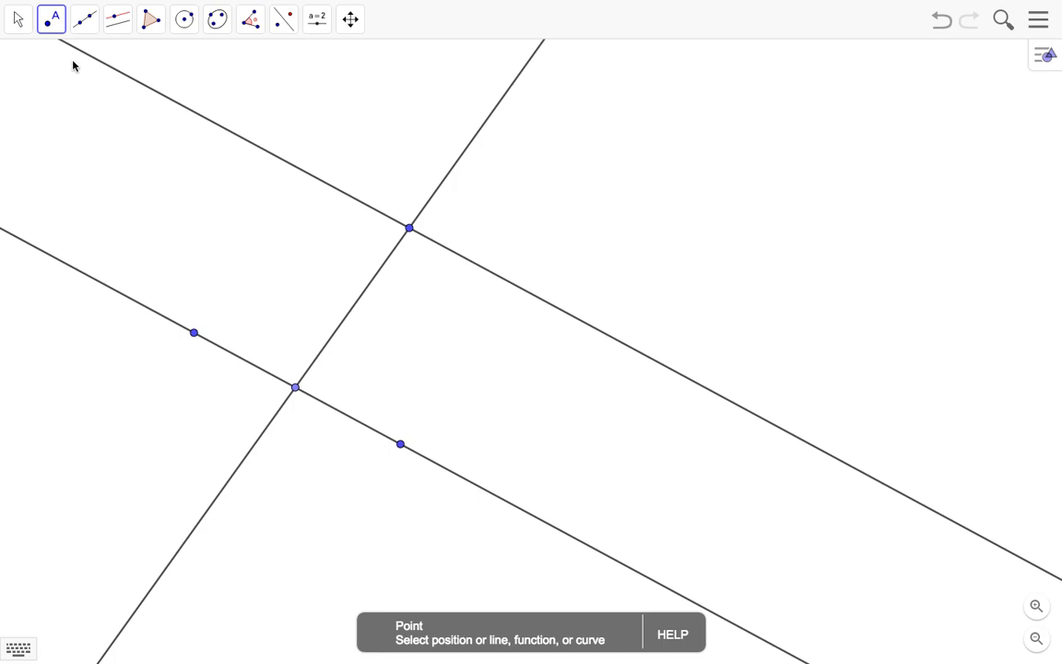
left_click(289, 165)
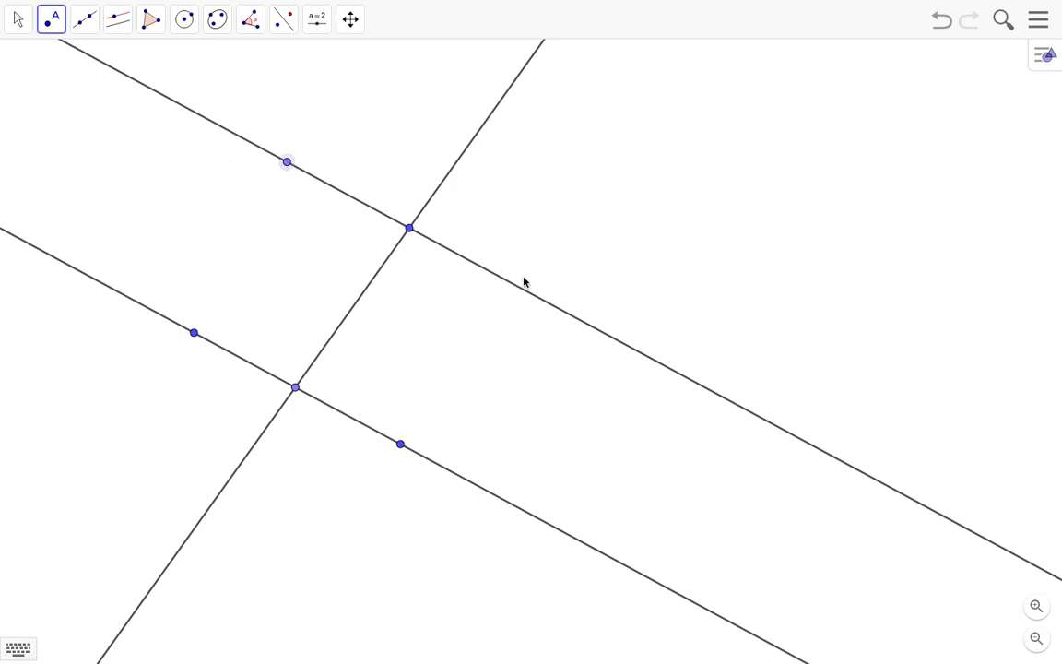
left_click(541, 300)
left_click(495, 108)
left_click(213, 503)
Show the labels of the upper line's left-hand point and the point where the transversal crosses the upper line
right_click(287, 162)
left_click(307, 215)
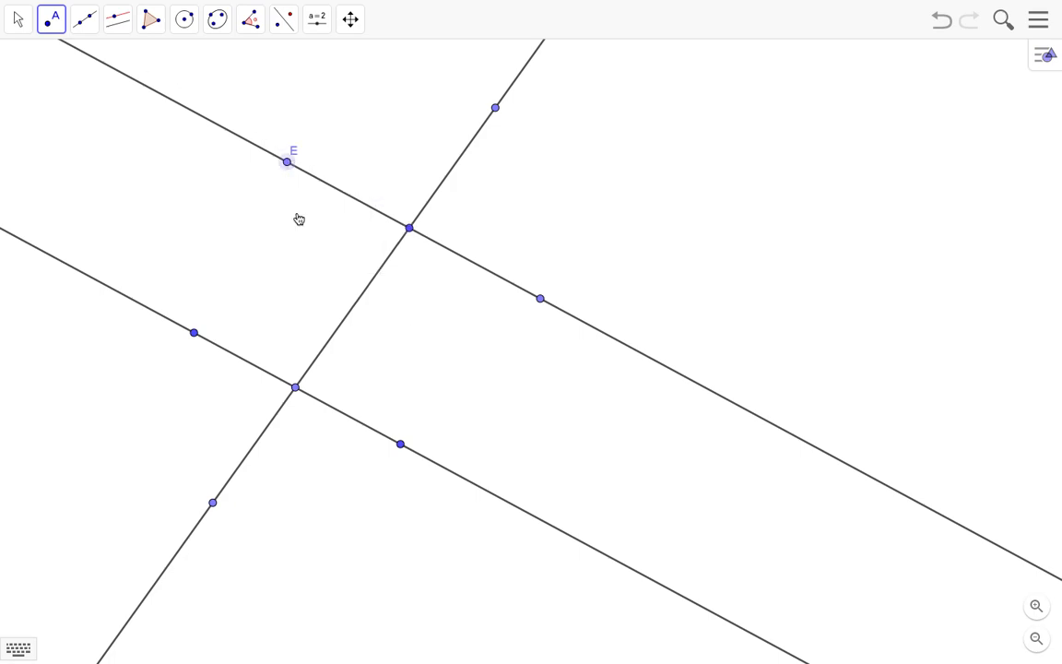
right_click(410, 229)
left_click(18, 18)
left_click(31, 67)
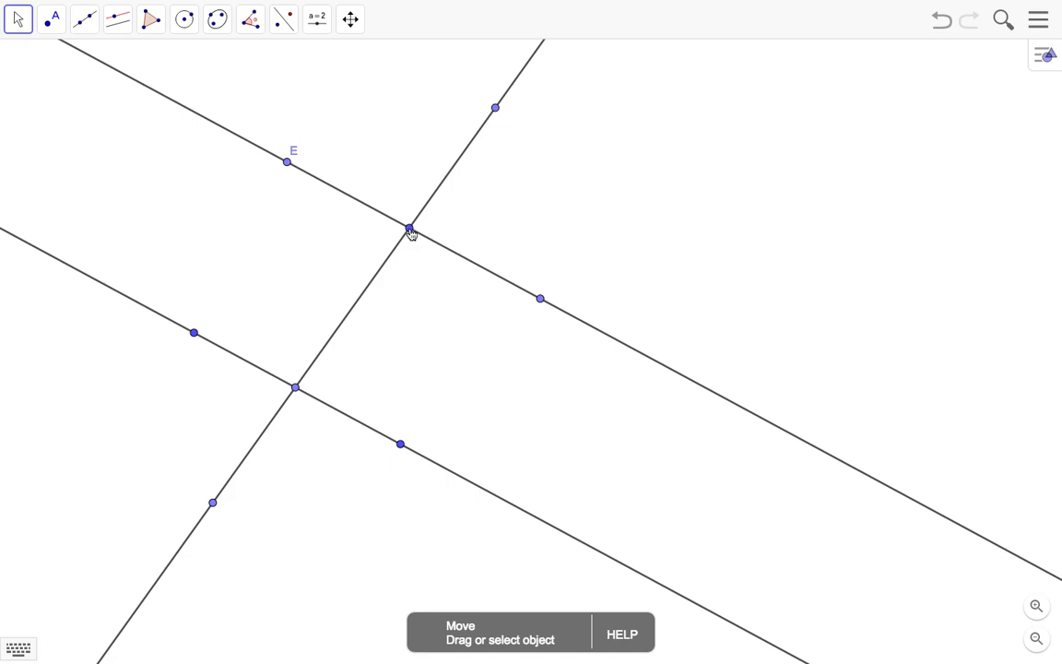
left_click(411, 229)
right_click(410, 230)
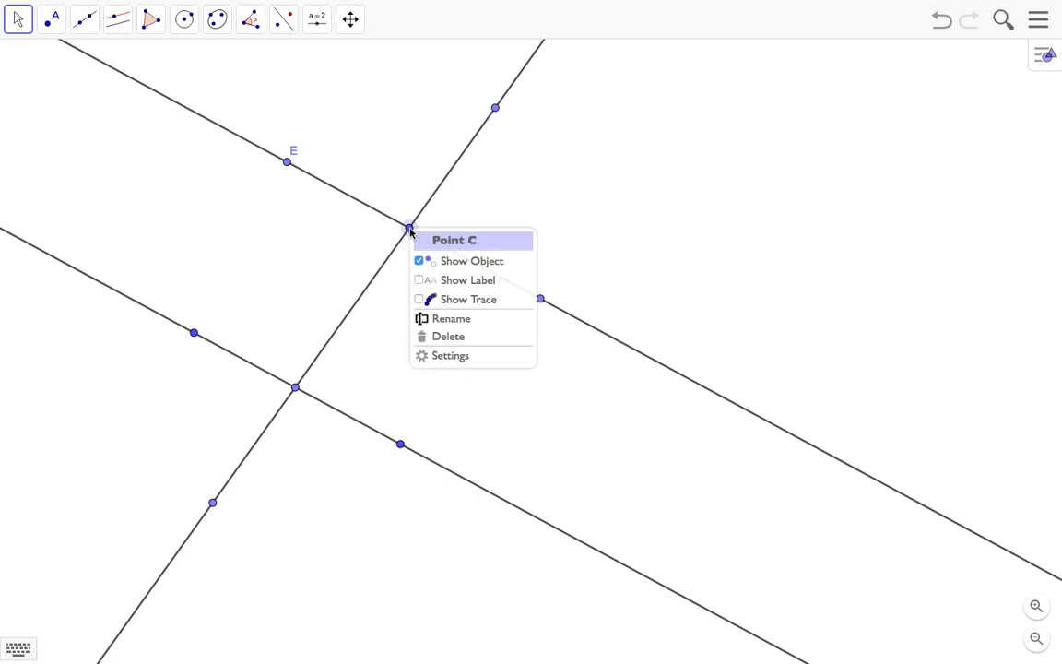
left_click(424, 280)
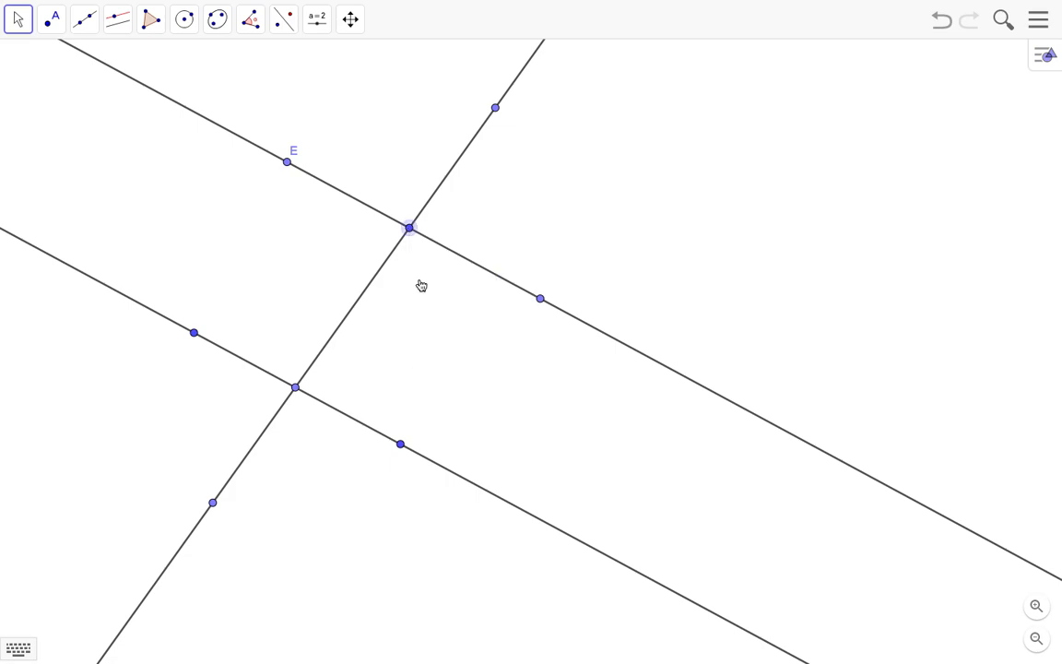
Show the labels of the transversal's uppermost point and the upper line's right-hand point
right_click(495, 108)
left_click(505, 161)
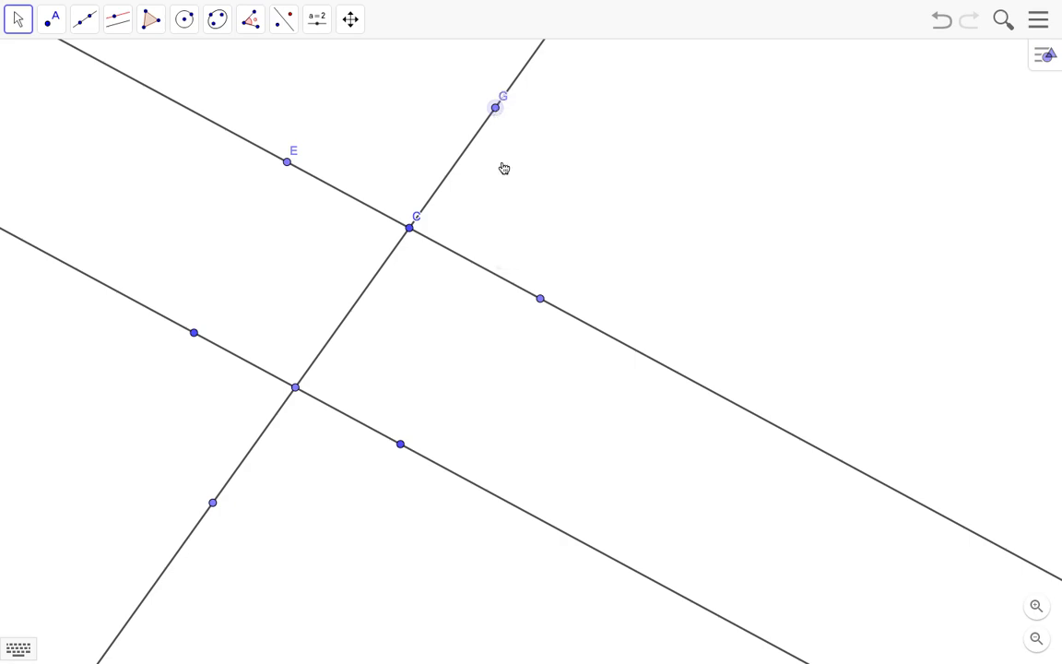
right_click(541, 299)
left_click(549, 350)
Show the labels of the three points on the lower parallel line and of the transversal's lowest point
right_click(400, 444)
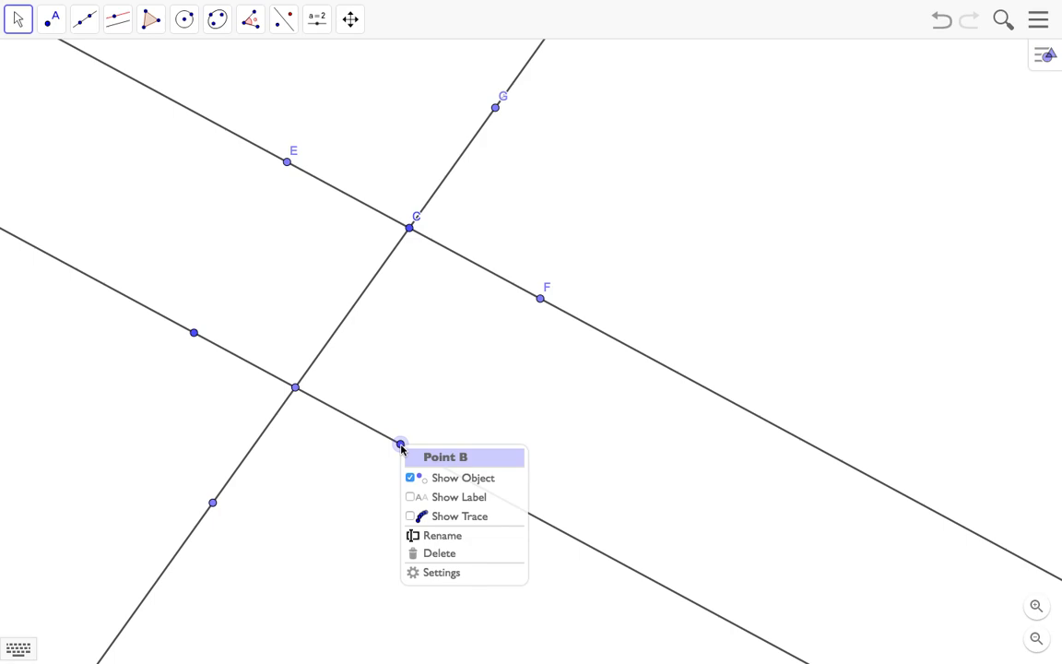
left_click(405, 496)
right_click(295, 388)
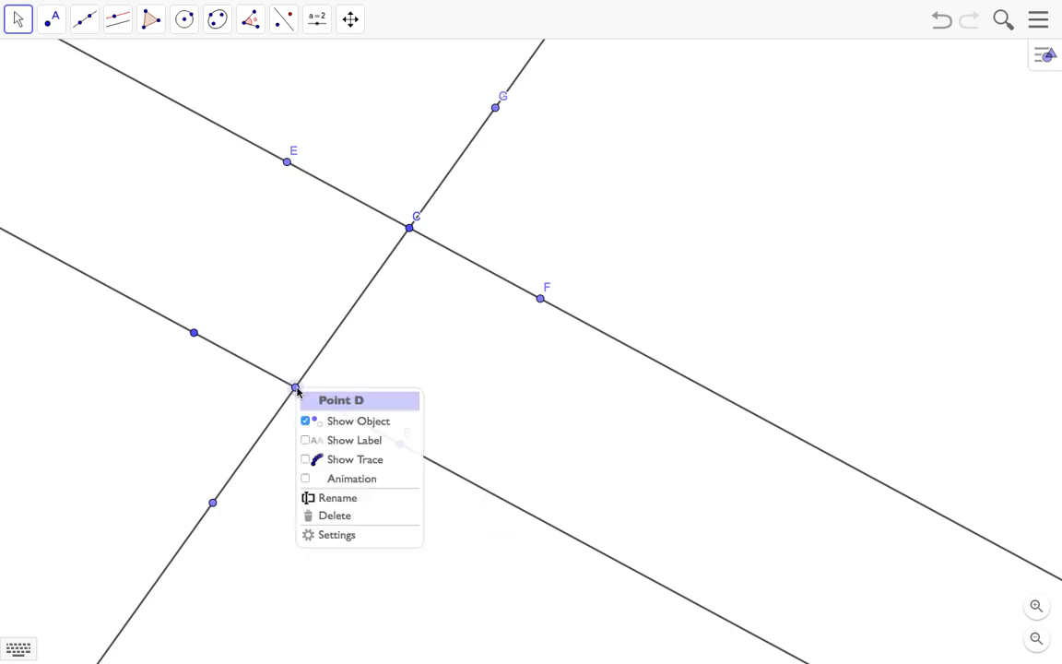
left_click(307, 441)
right_click(194, 334)
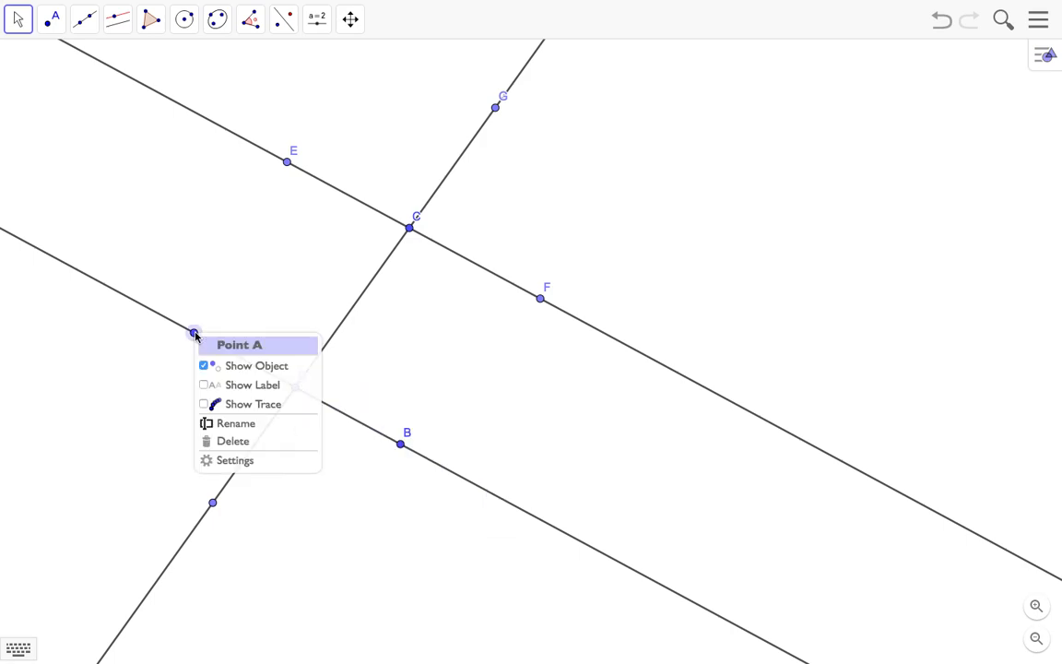
left_click(204, 385)
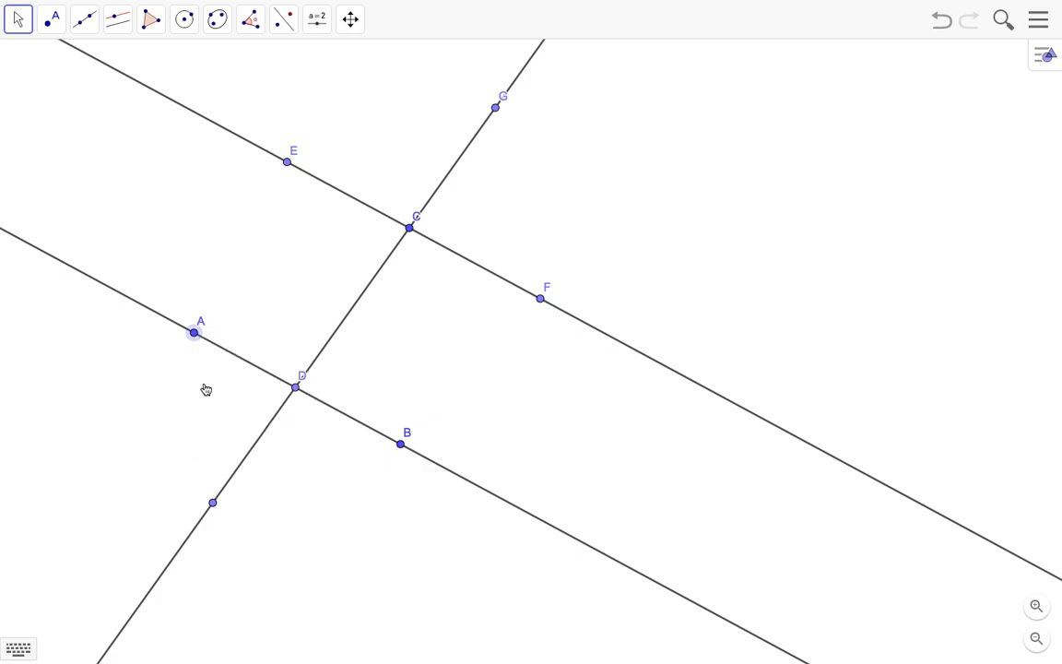
right_click(213, 504)
left_click(222, 556)
Move the labels of points D, C, G and H clear of the transversal, C above its point and the others to the right
left_click_drag(306, 379, 314, 387)
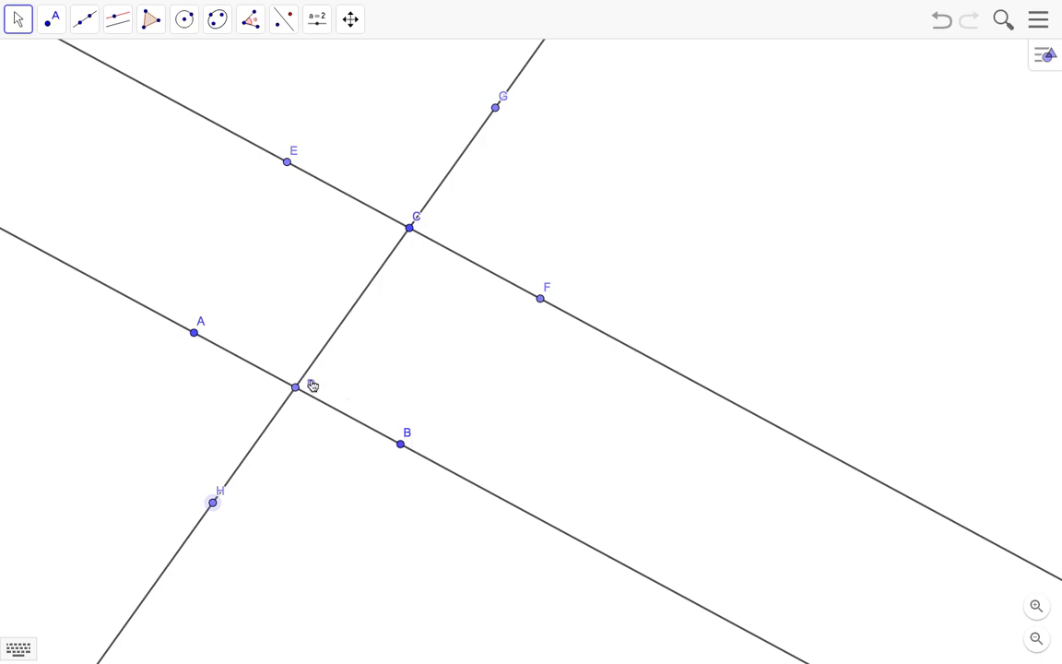
mouse_move(418, 218)
left_mouse_down()
mouse_move(429, 213)
mouse_move(422, 201)
mouse_move(409, 232)
mouse_move(394, 233)
mouse_move(417, 204)
left_mouse_up()
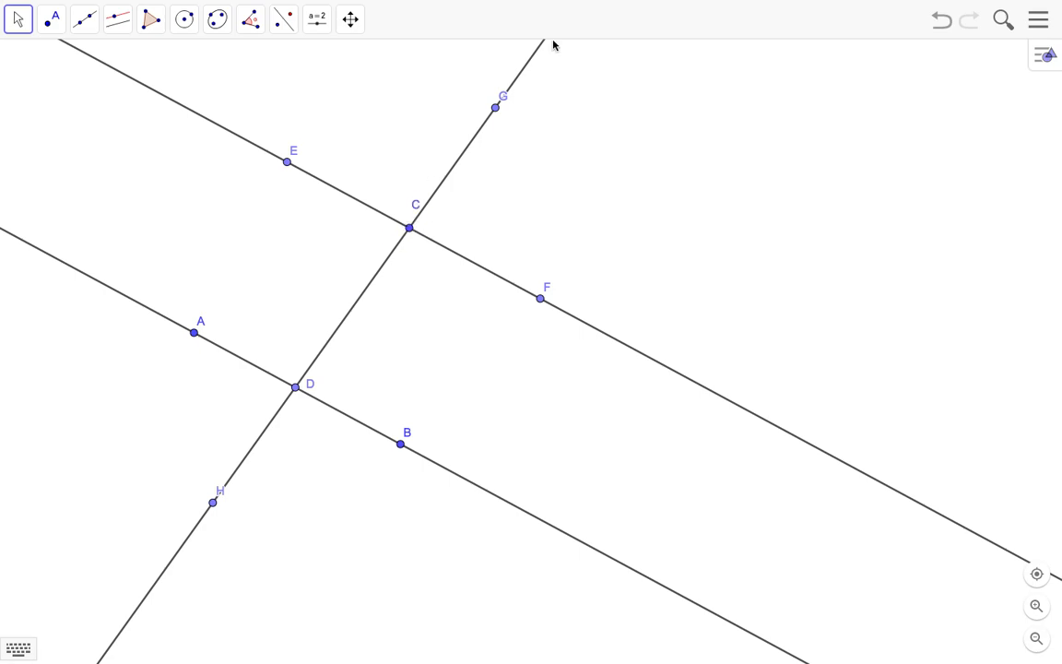
left_click_drag(506, 98, 514, 108)
left_click_drag(221, 490, 229, 504)
Show the labels of both parallel lines and move the upper line's label just below that line
left_click(57, 263)
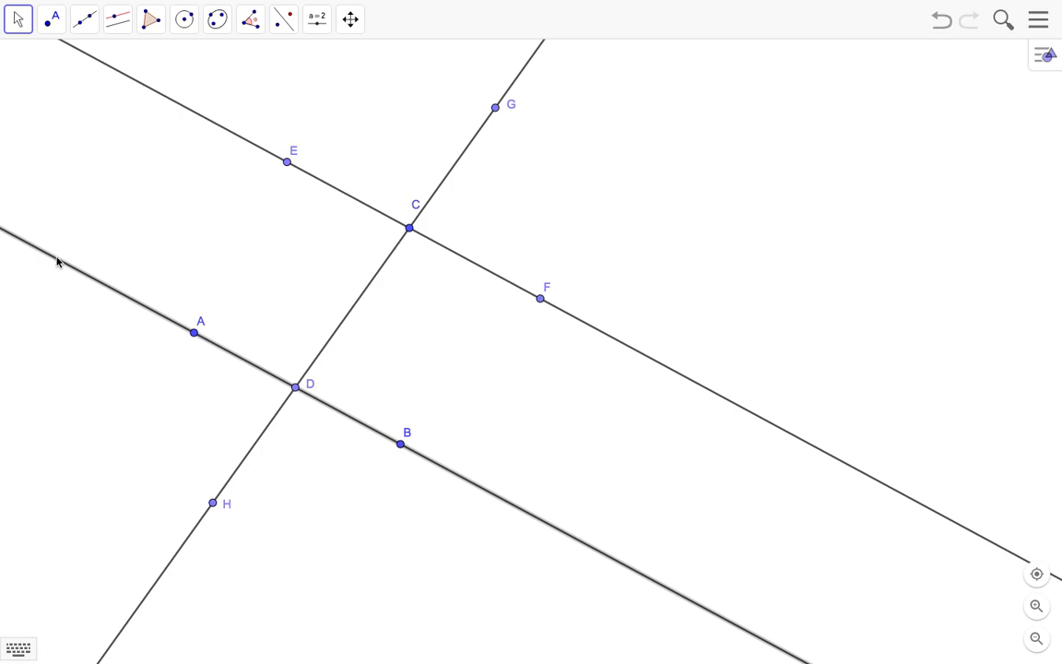
right_click(57, 263)
left_click(66, 314)
left_click(138, 83)
right_click(138, 83)
left_click(145, 135)
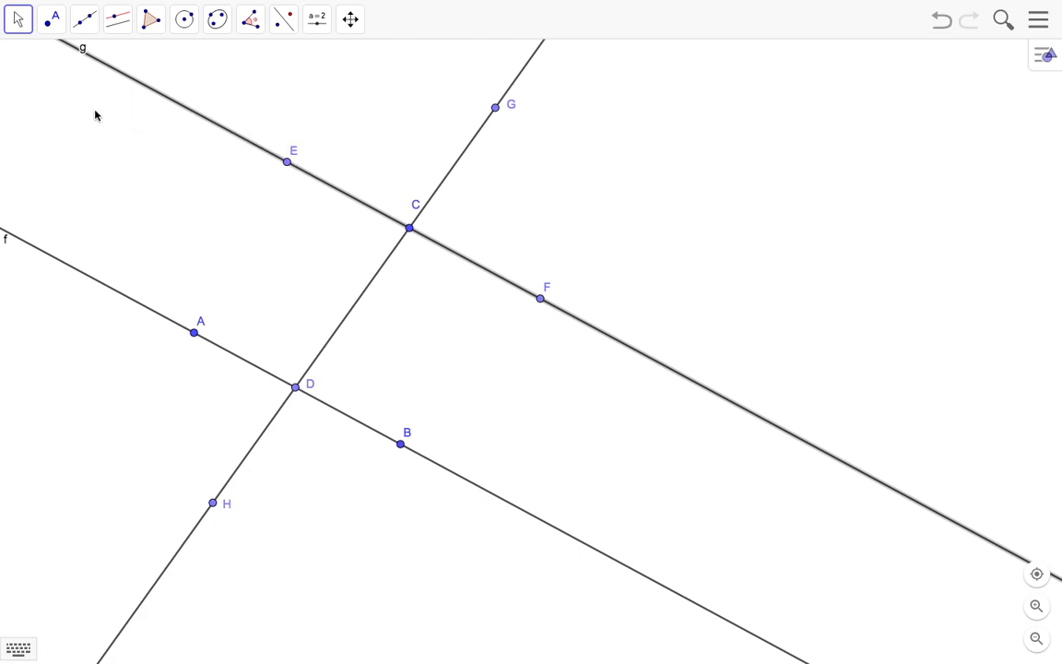
left_click(74, 60)
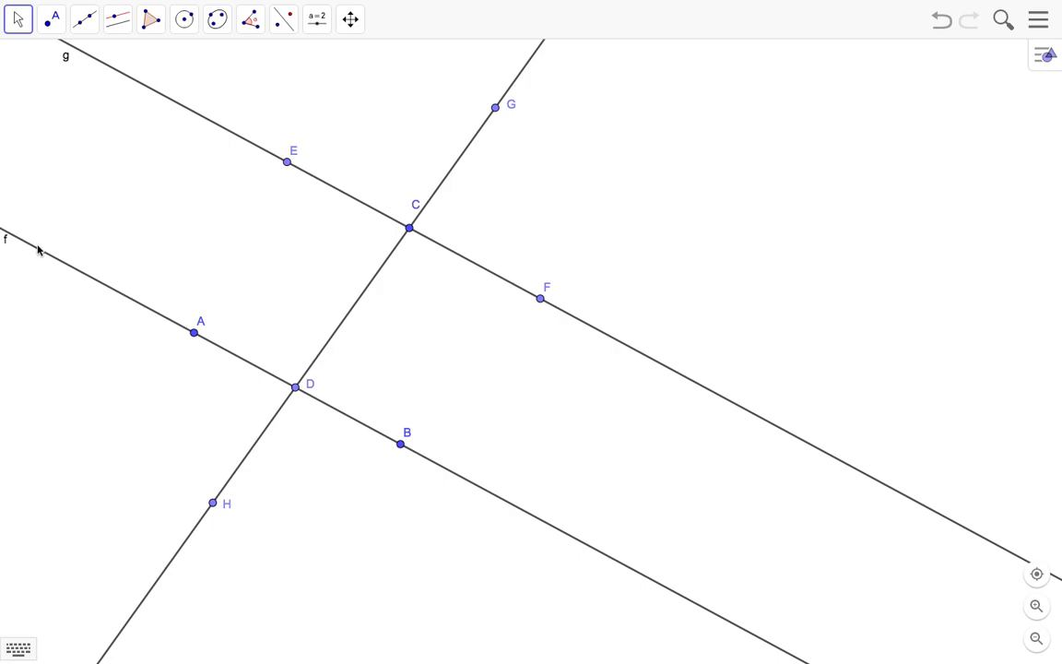
Show the transversal's label and move it to the right of the line's upper end
right_click(155, 590)
left_click(164, 577)
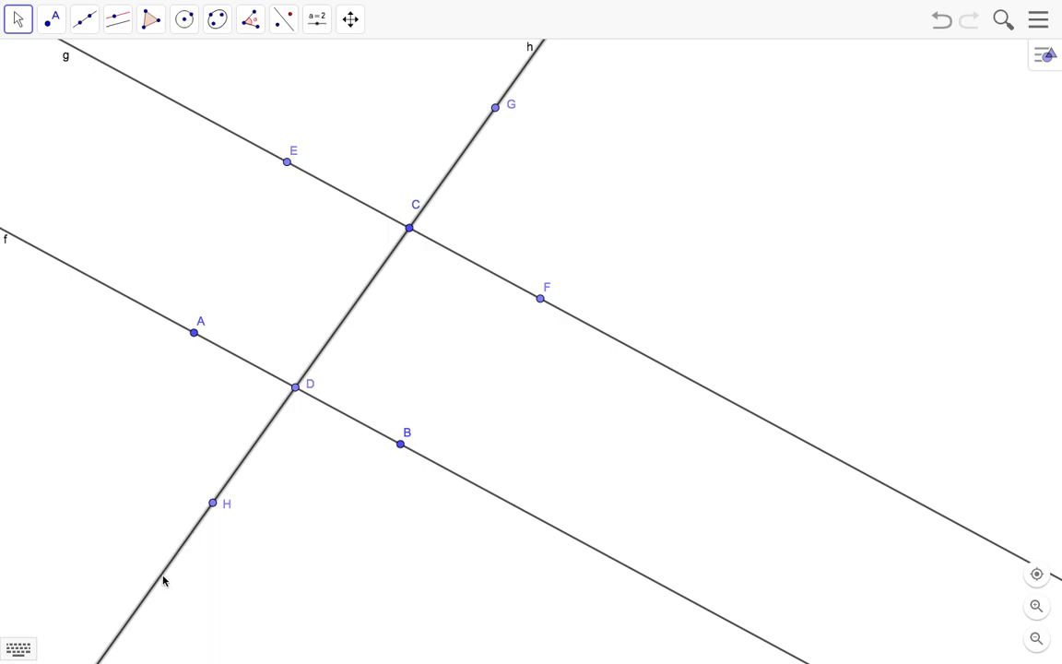
right_click(129, 624)
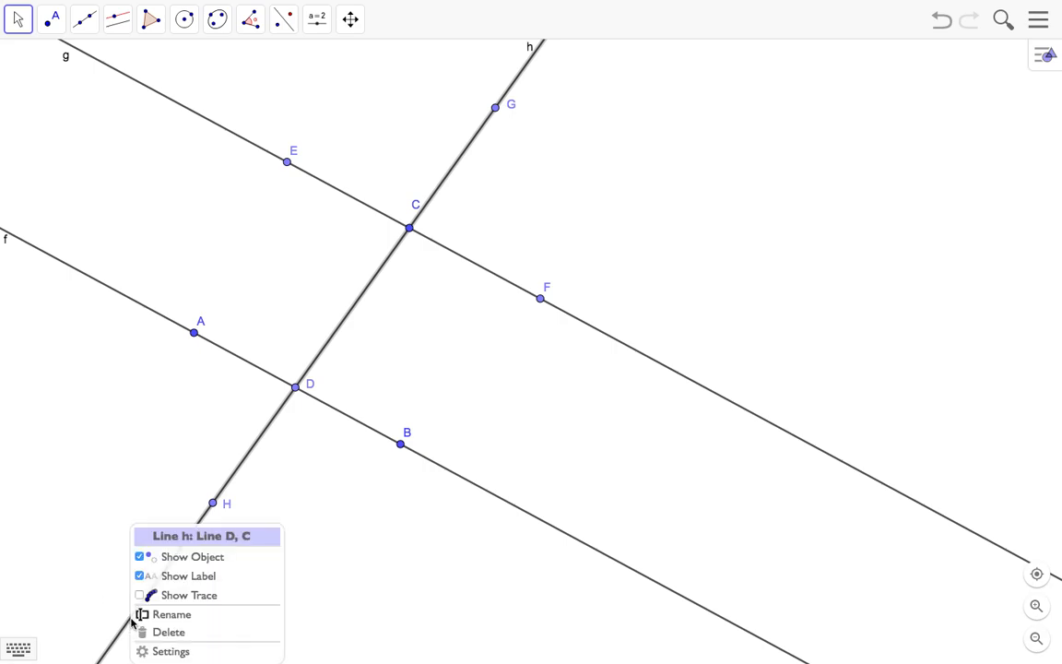
left_click(107, 561)
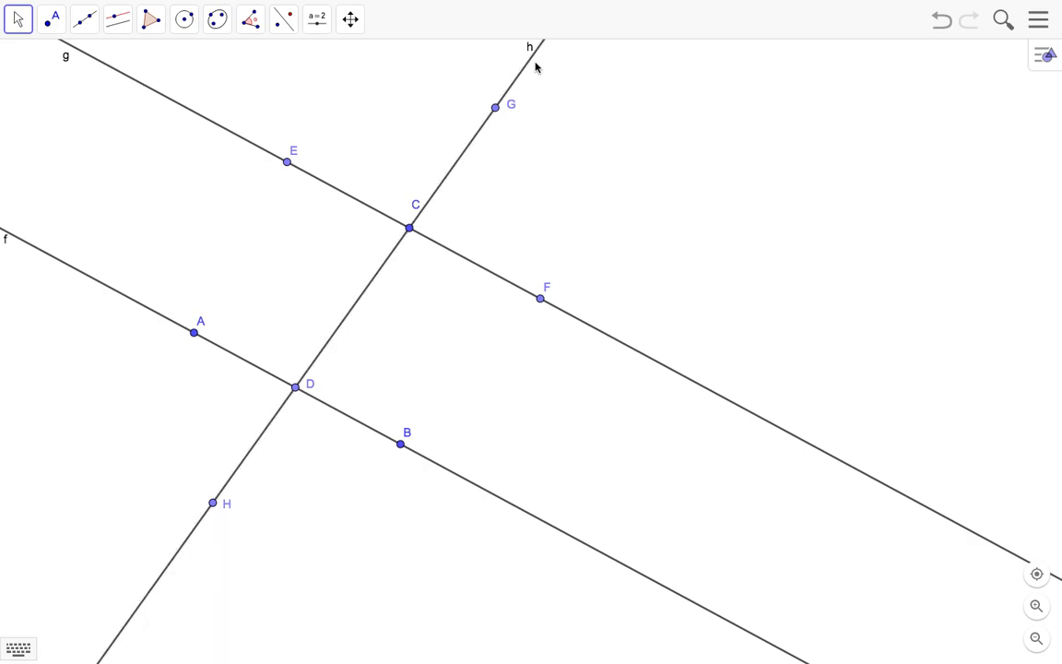
left_click_drag(532, 48, 555, 52)
Save the construction without signing in, as "parallel lines.ggb" on the Desktop
left_click(1038, 20)
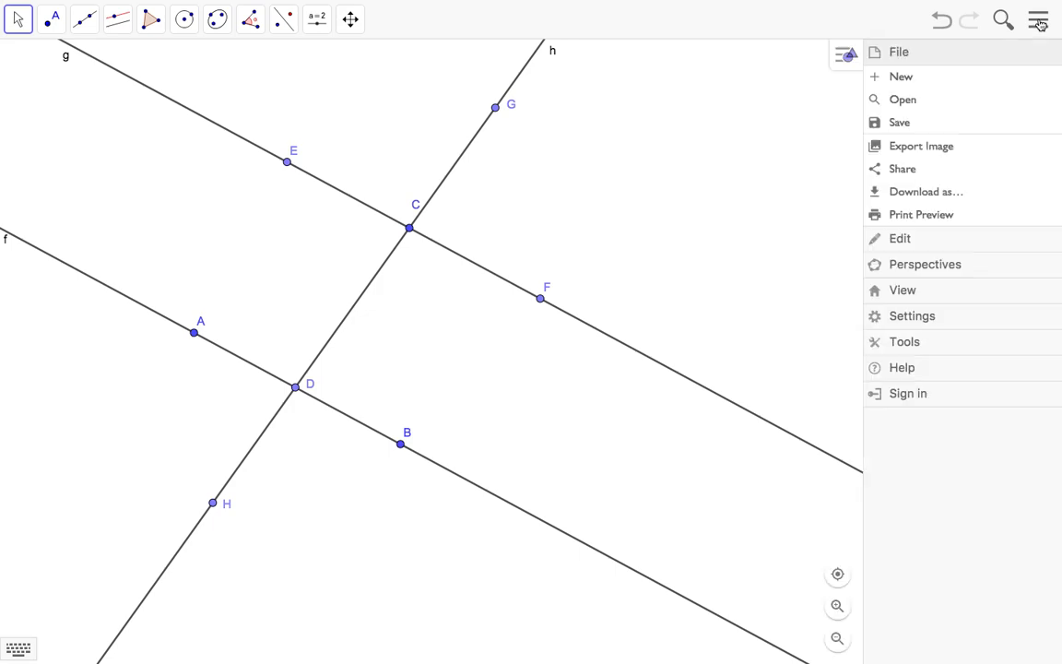
left_click(900, 123)
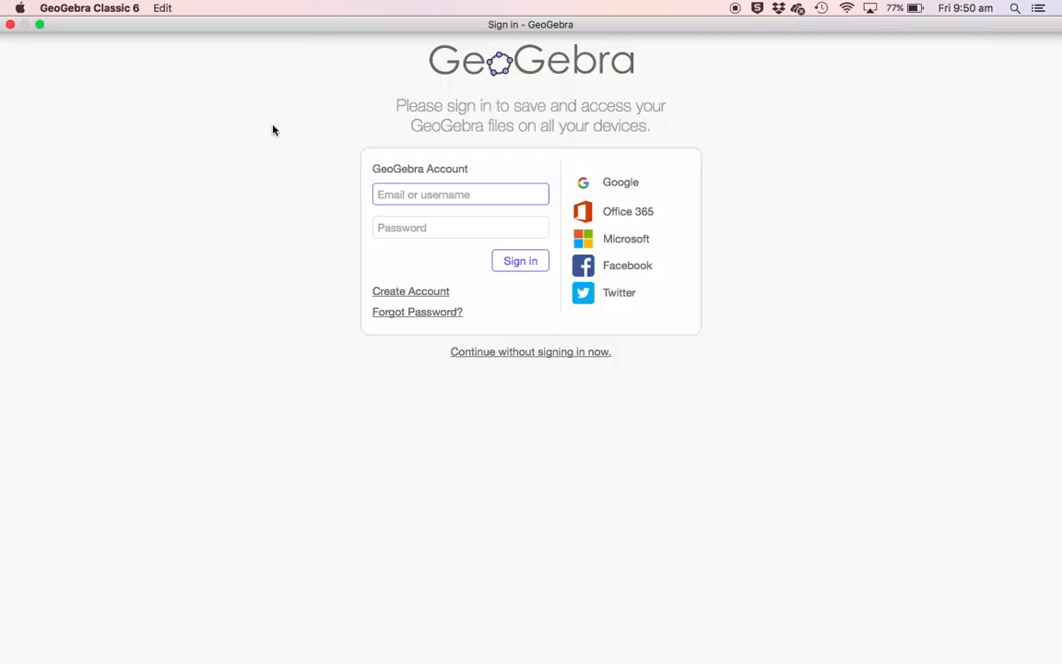
mouse_move(36, 6)
left_click(11, 29)
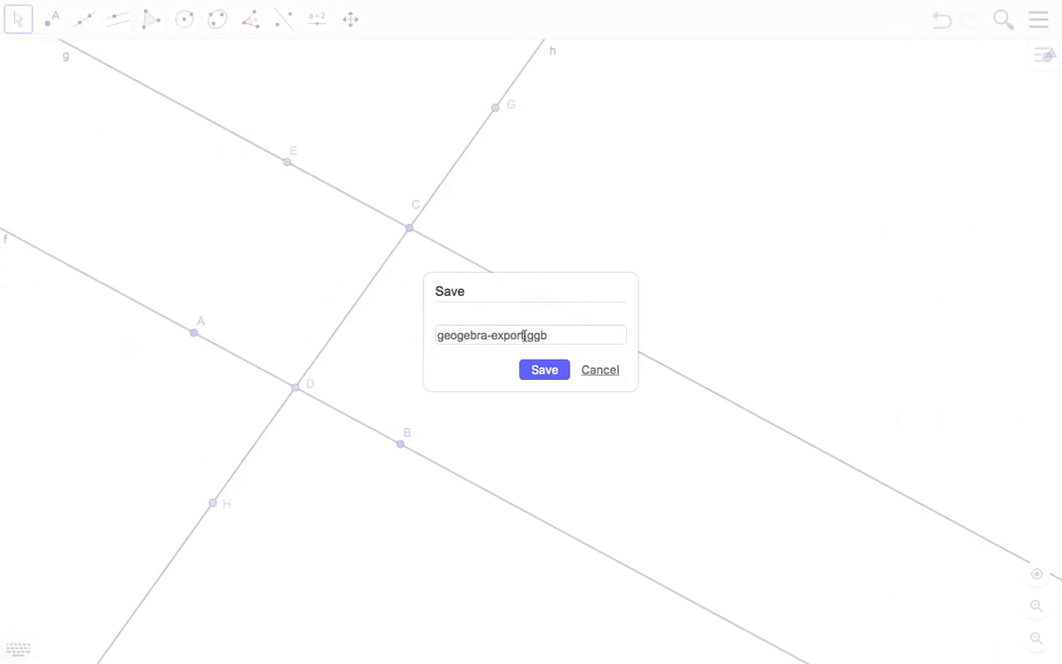
left_click_drag(524, 336, 415, 330)
type("parallel")
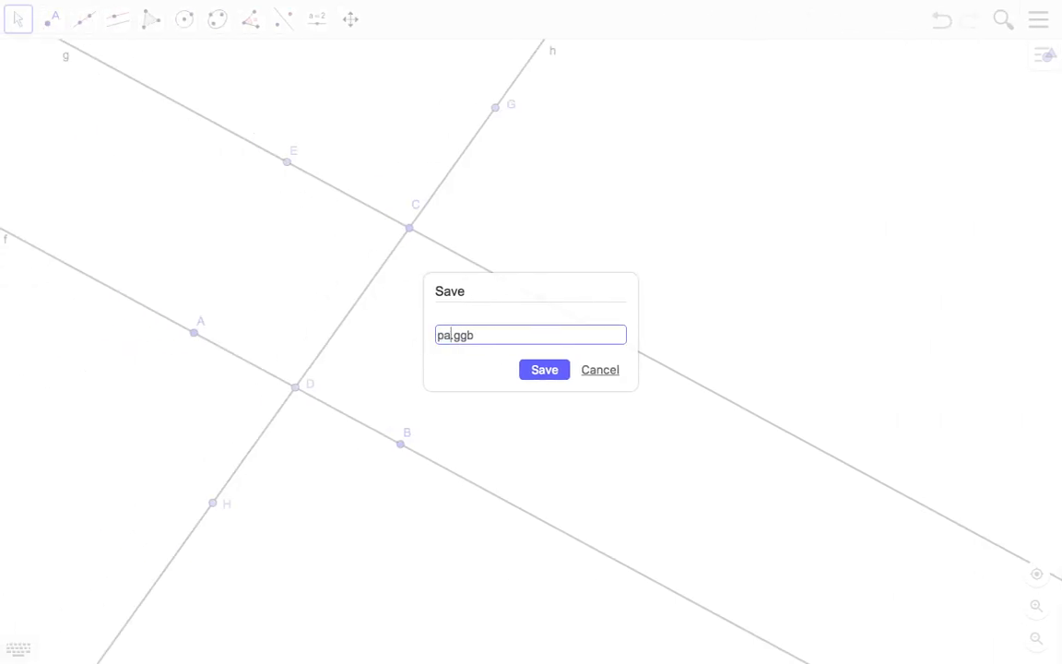
type(" lines")
left_click(544, 370)
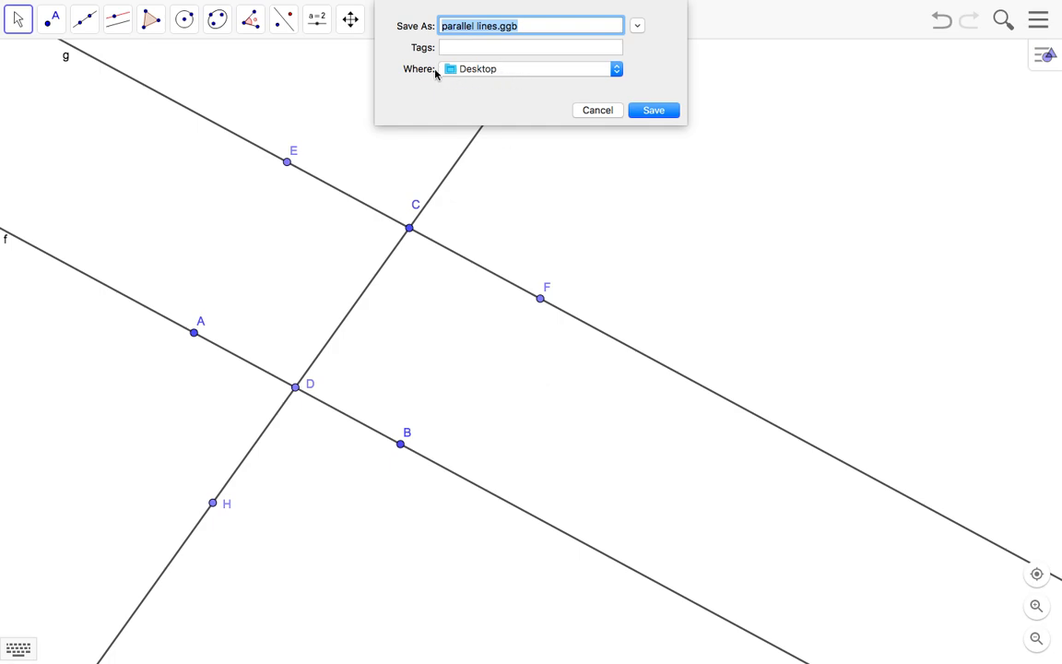
left_click(658, 115)
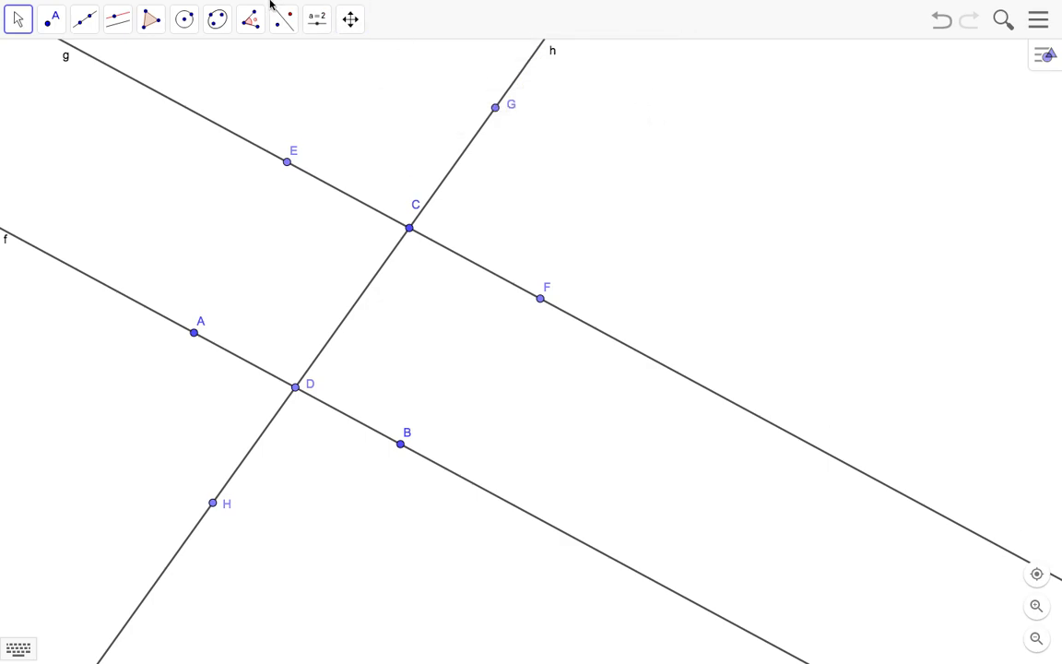
Leave full screen and shift the window to uncover parallel lines.ggb on the desktop, placing the file below the Forces and Motion Resources folder
mouse_move(271, 1)
left_click(40, 26)
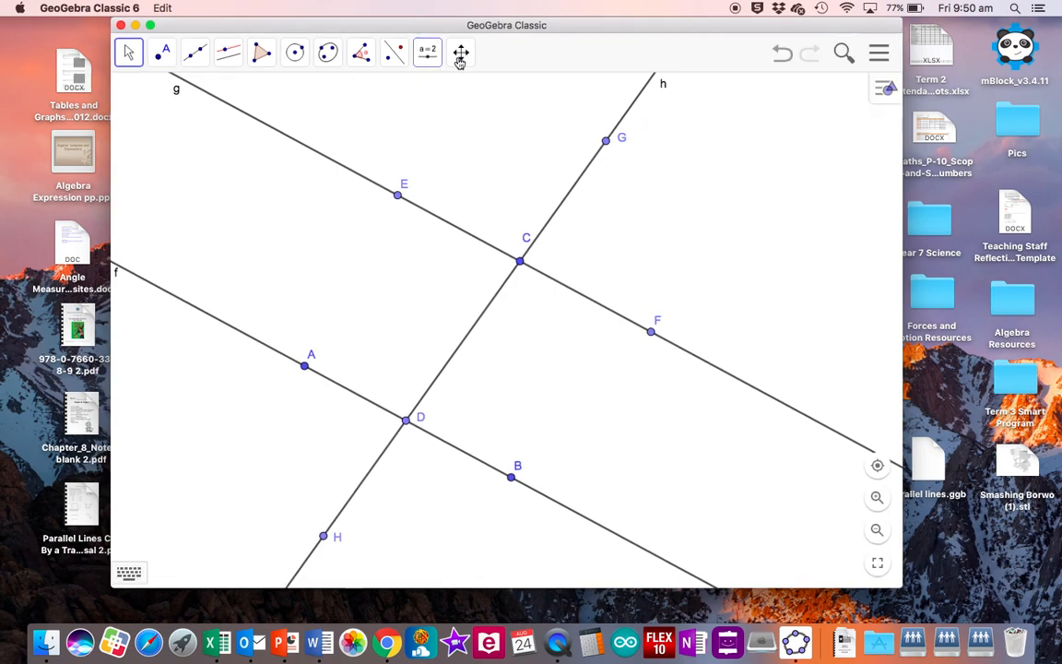
left_click_drag(540, 28, 529, 29)
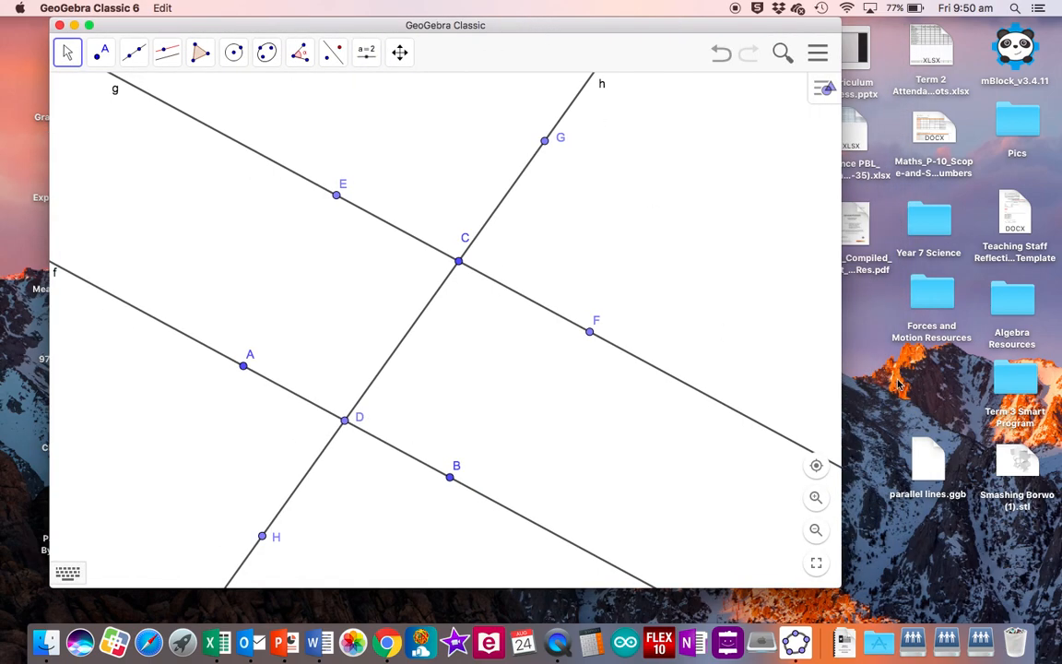
left_click_drag(934, 458, 934, 382)
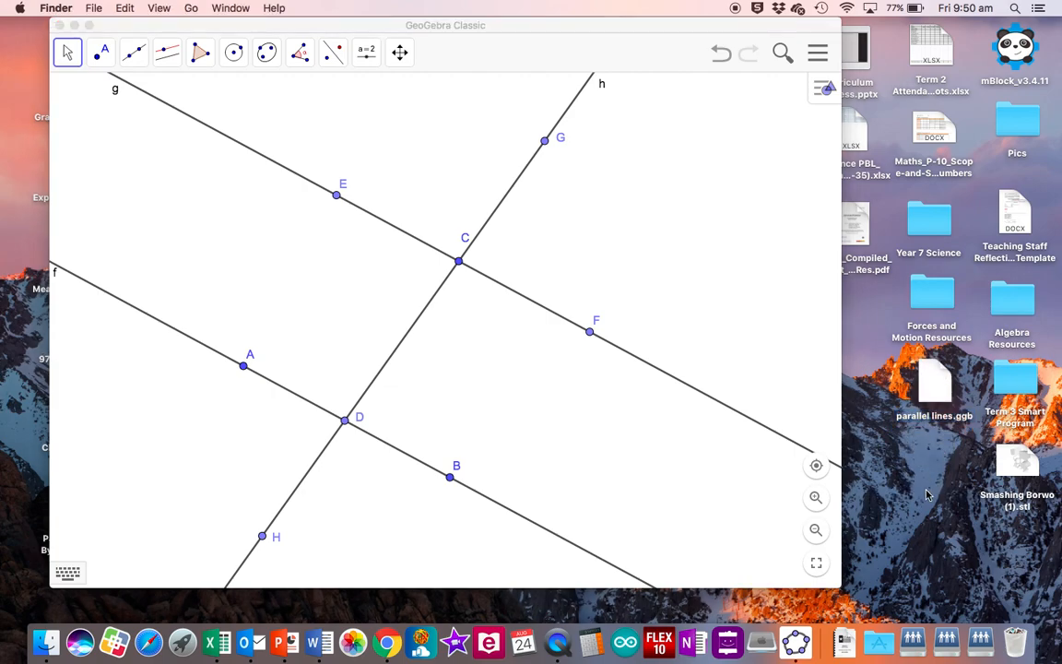